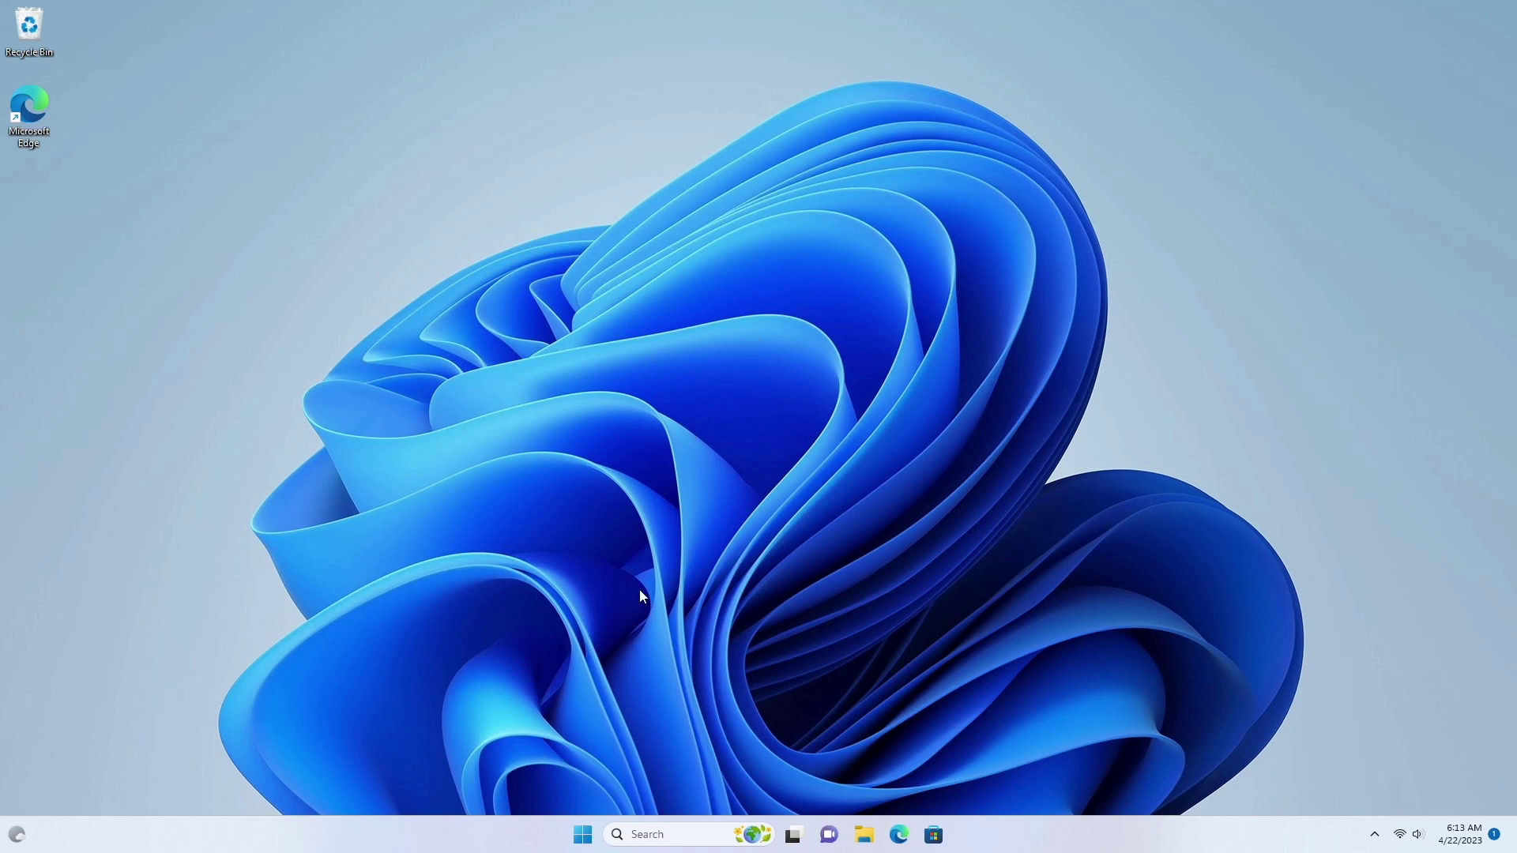
Step: Check the graphics card's details on the Display tab of dxdiag
right_click(586, 827)
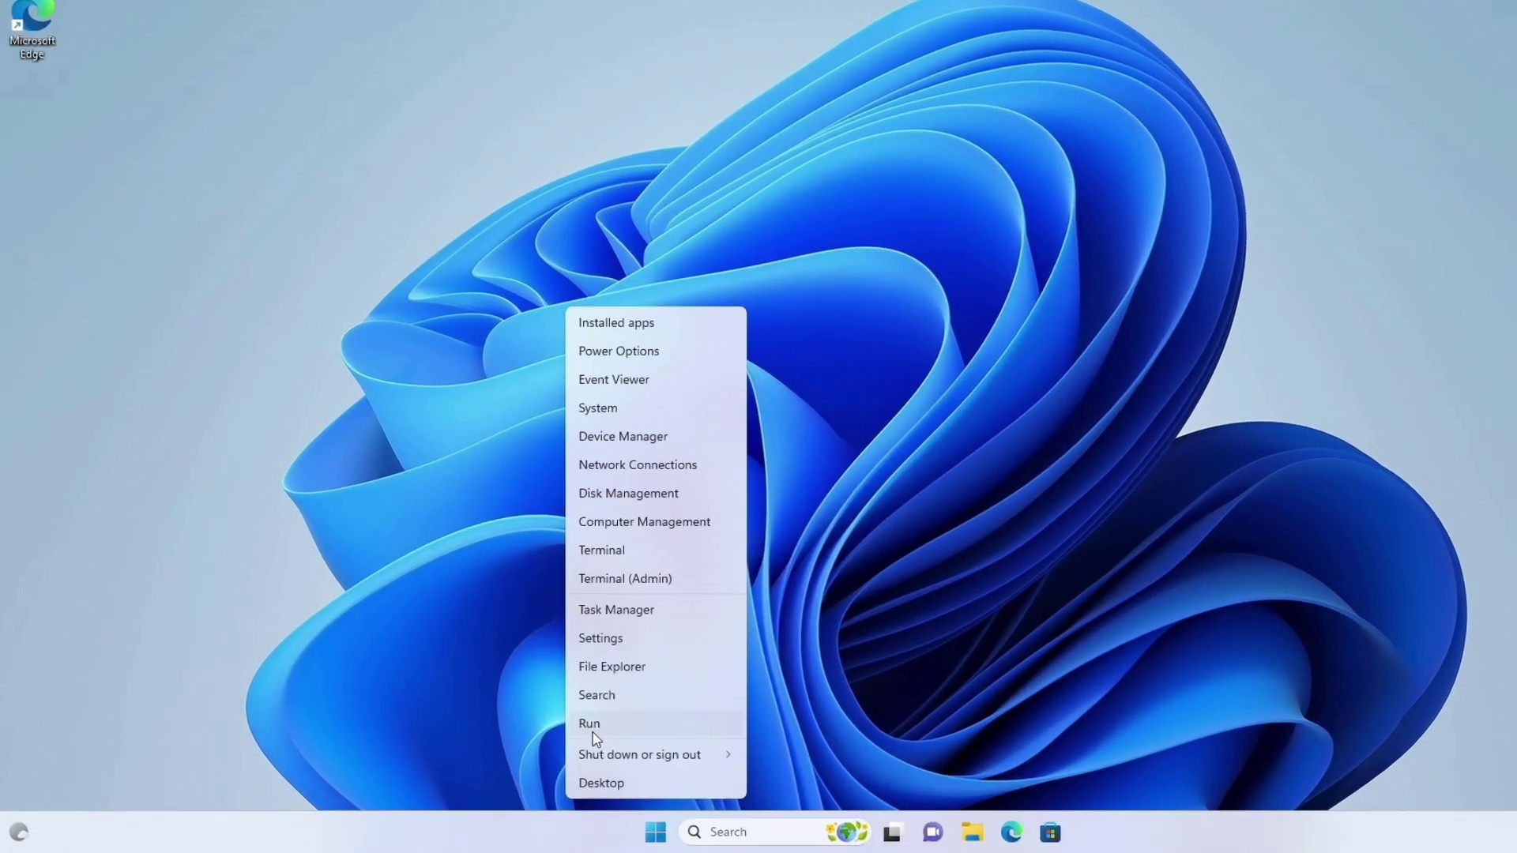
left_click(526, 738)
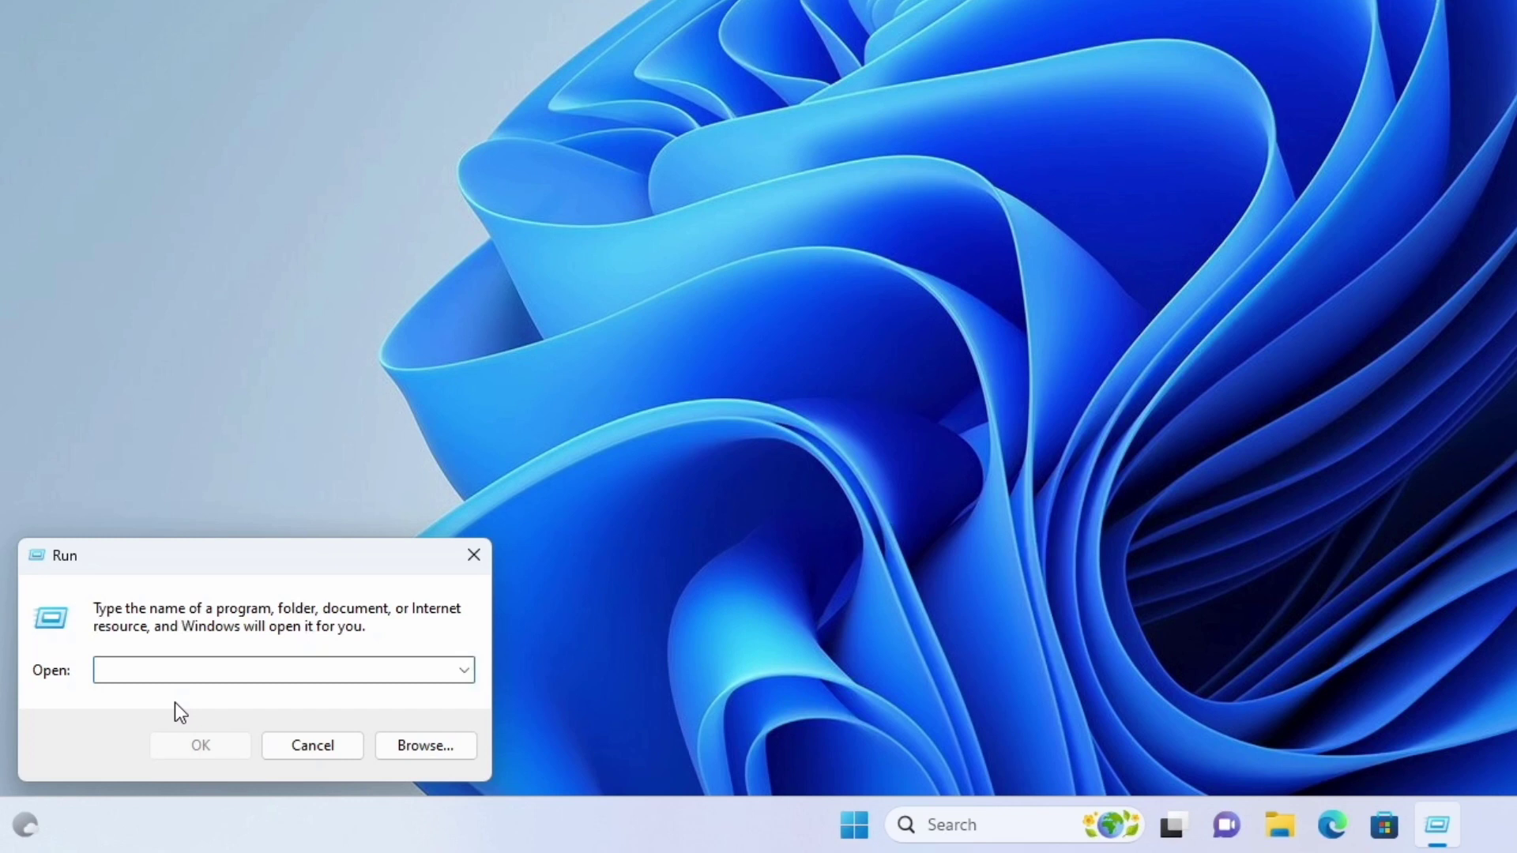
type("dxdiag")
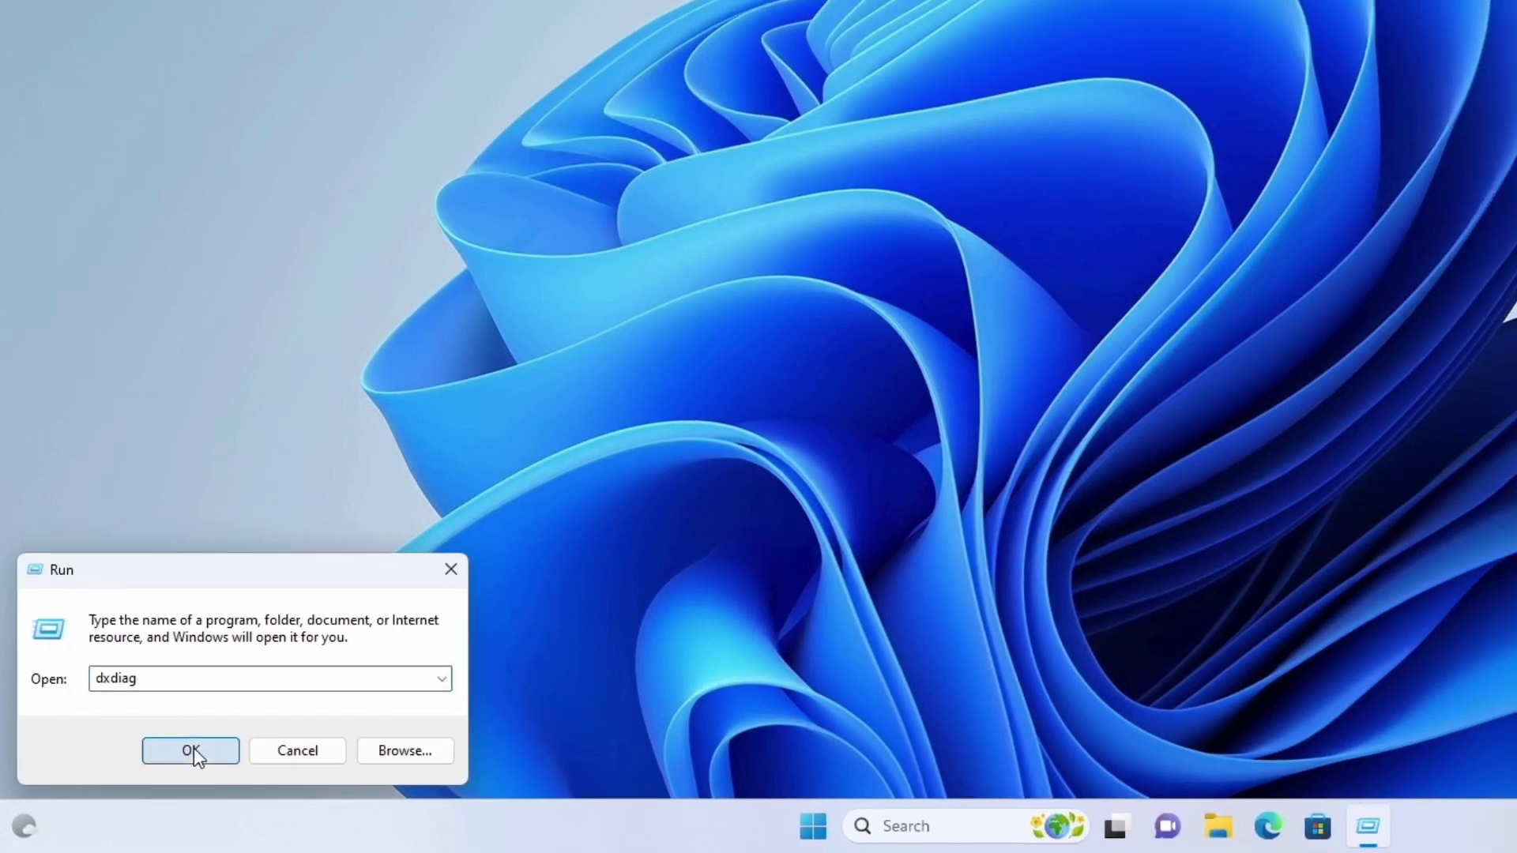
left_click(197, 747)
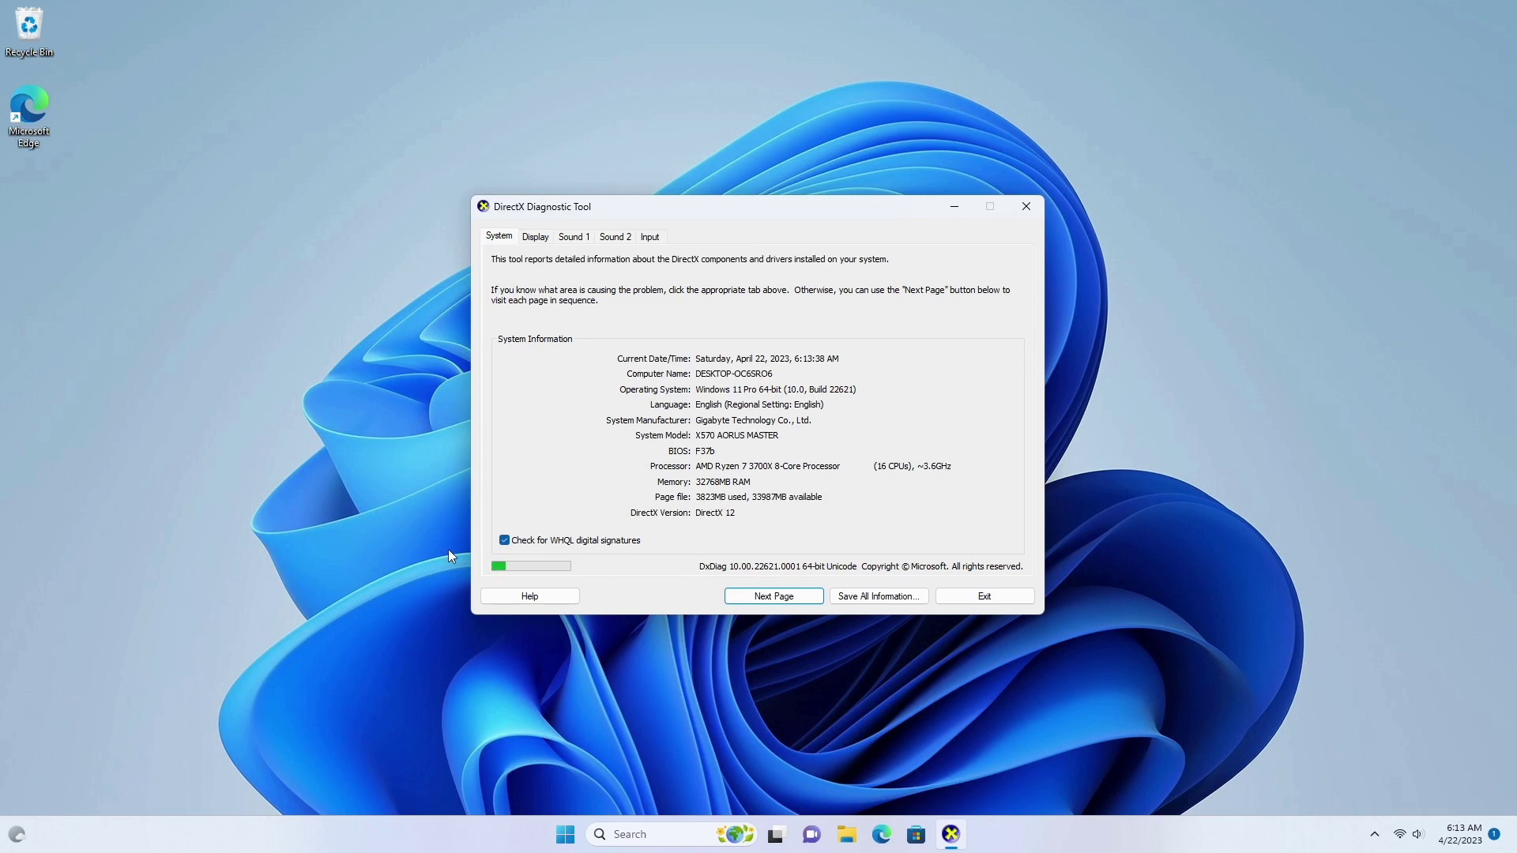
left_click(535, 239)
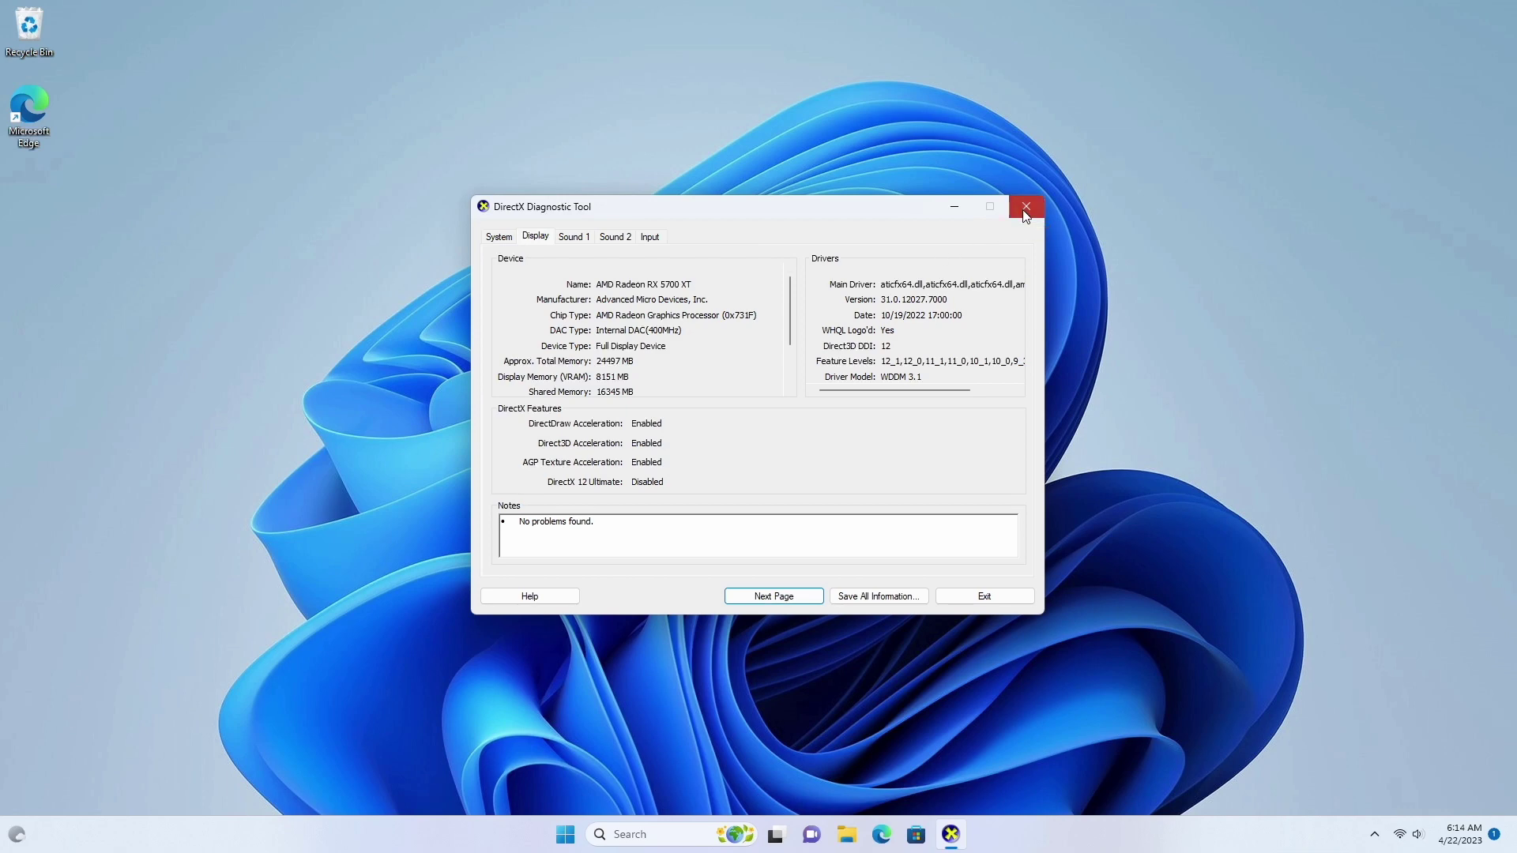
left_click(1024, 213)
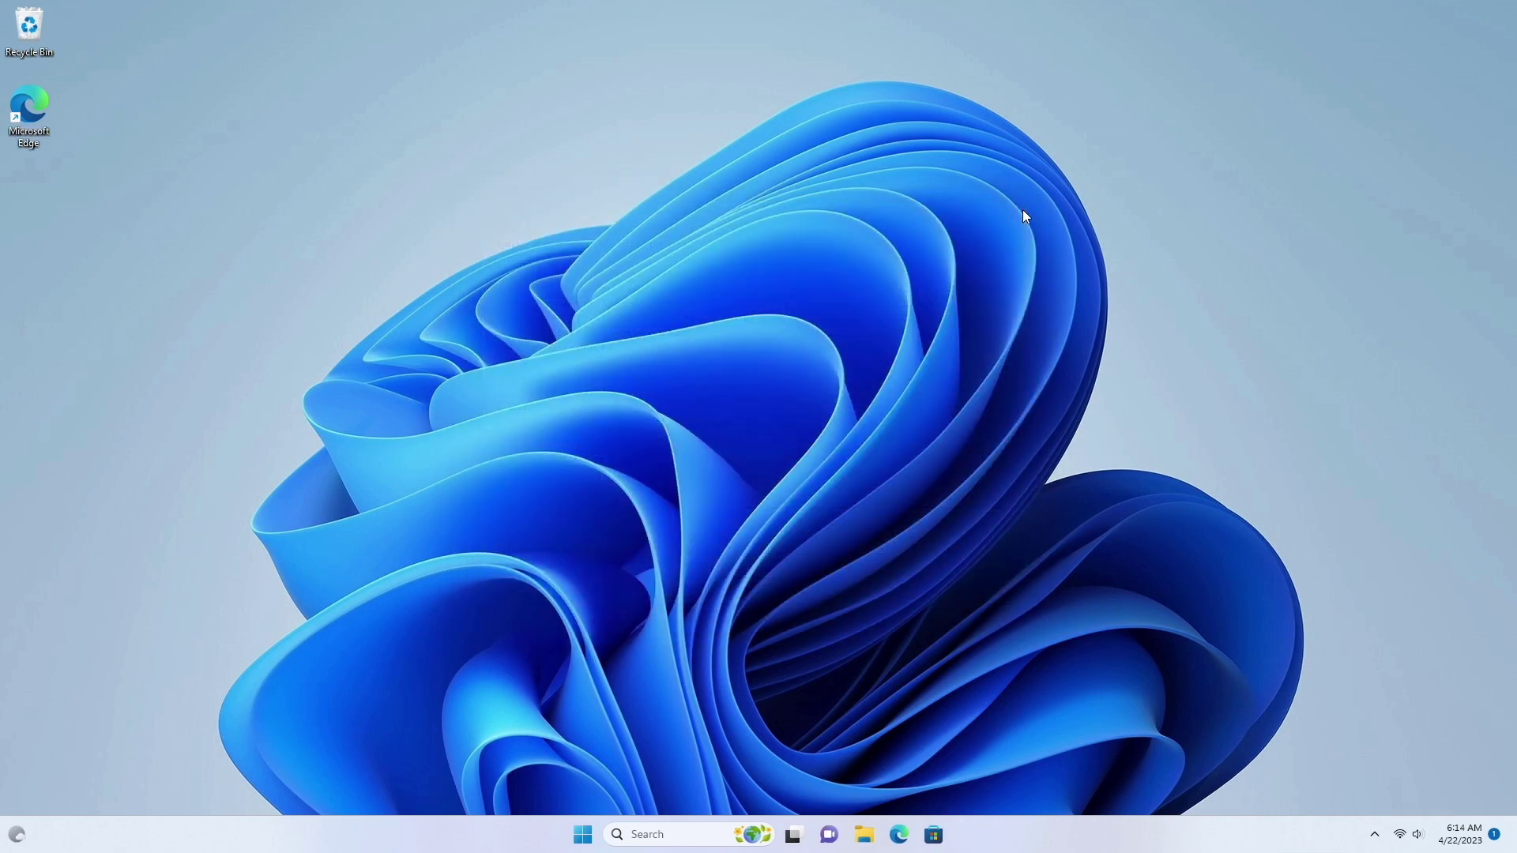
Step: Go to amd.com in Edge and open Downloads & Support > Drivers
left_click(901, 836)
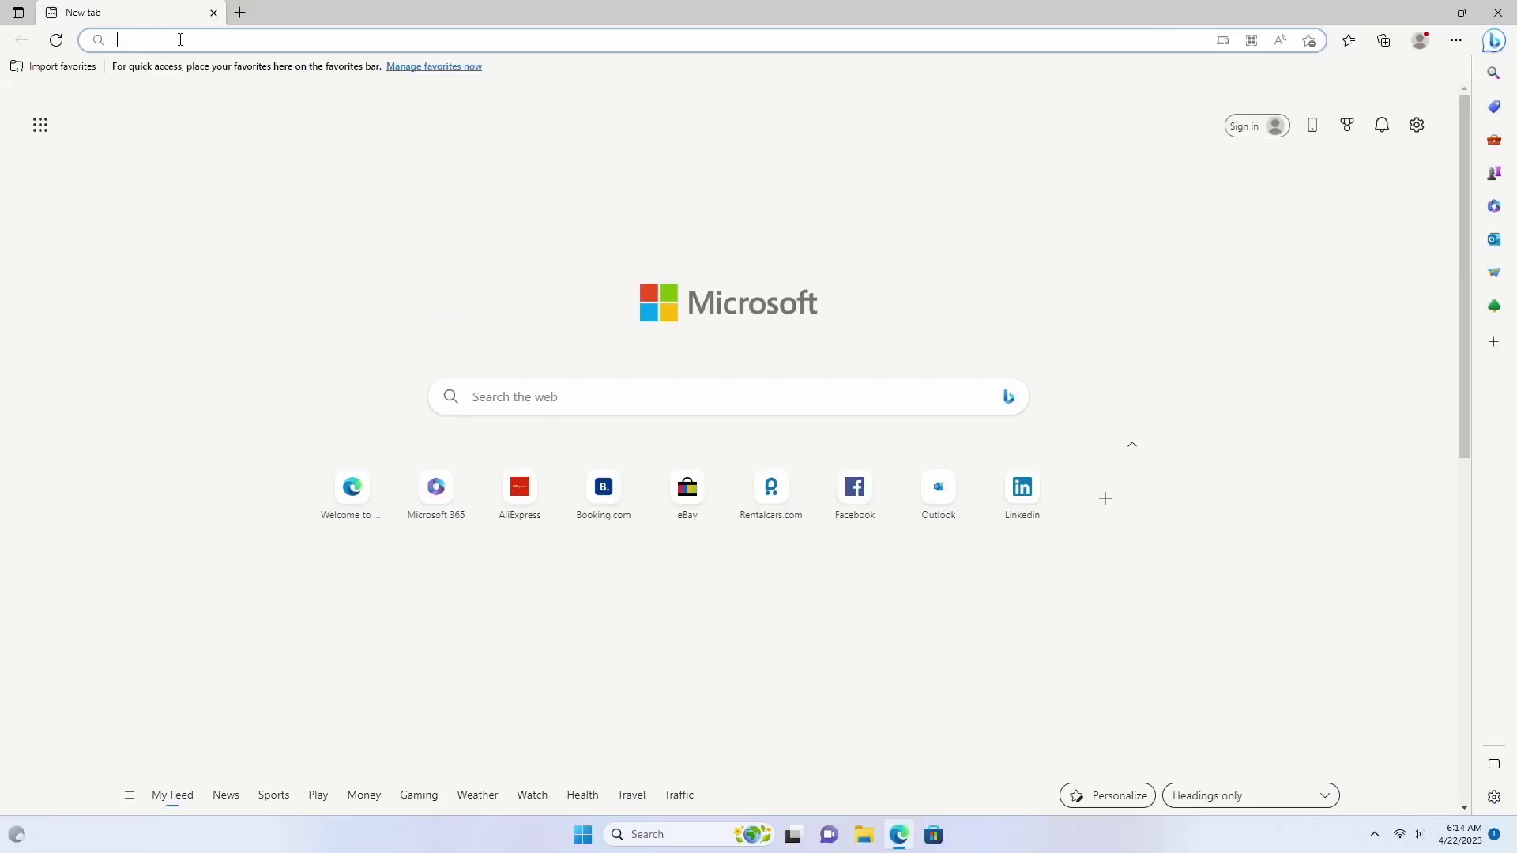
type("amd")
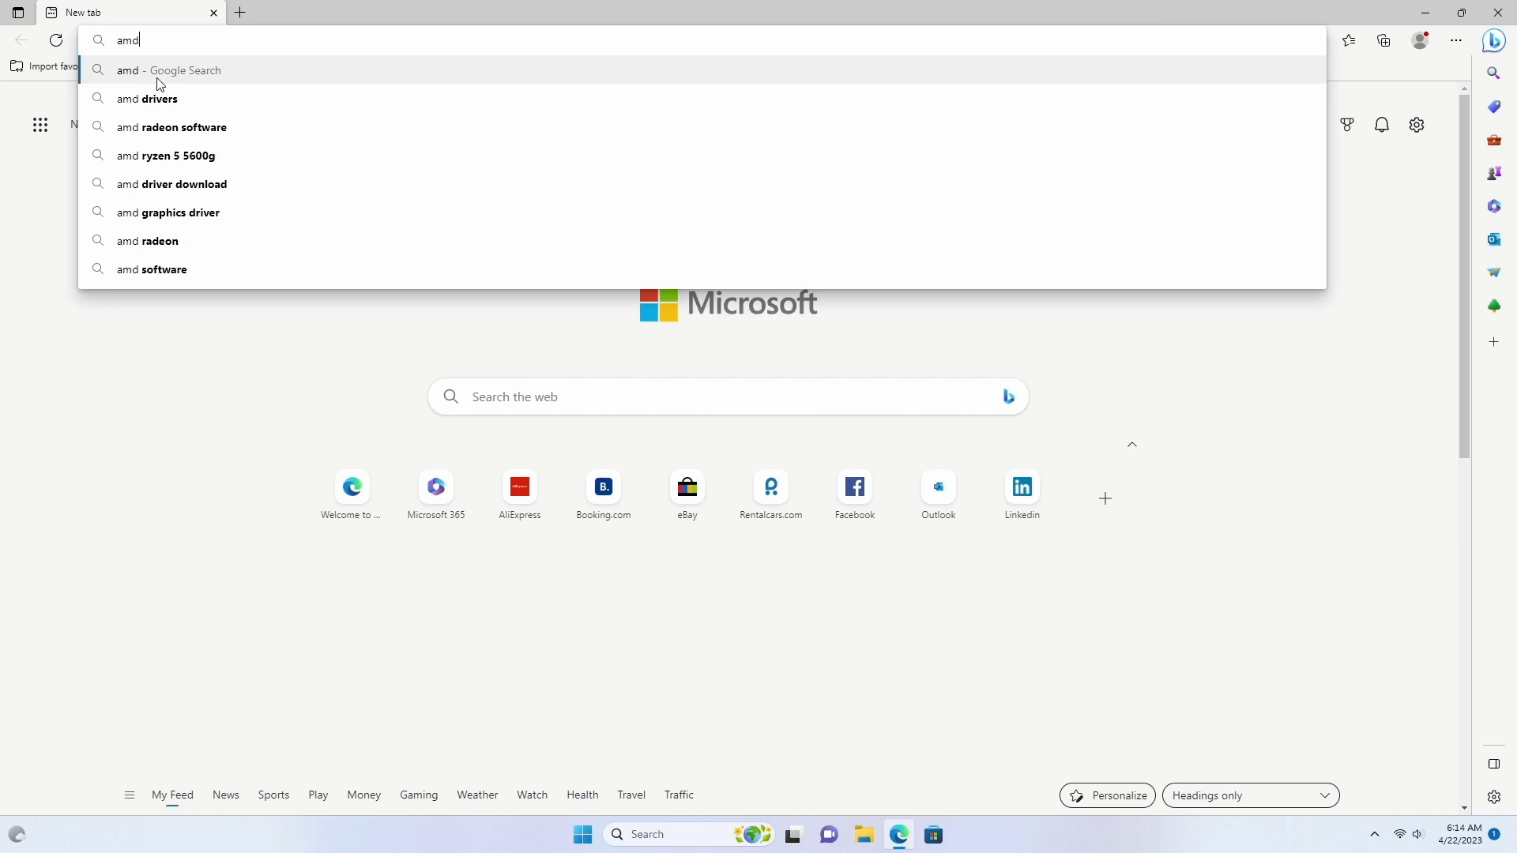
type(".com")
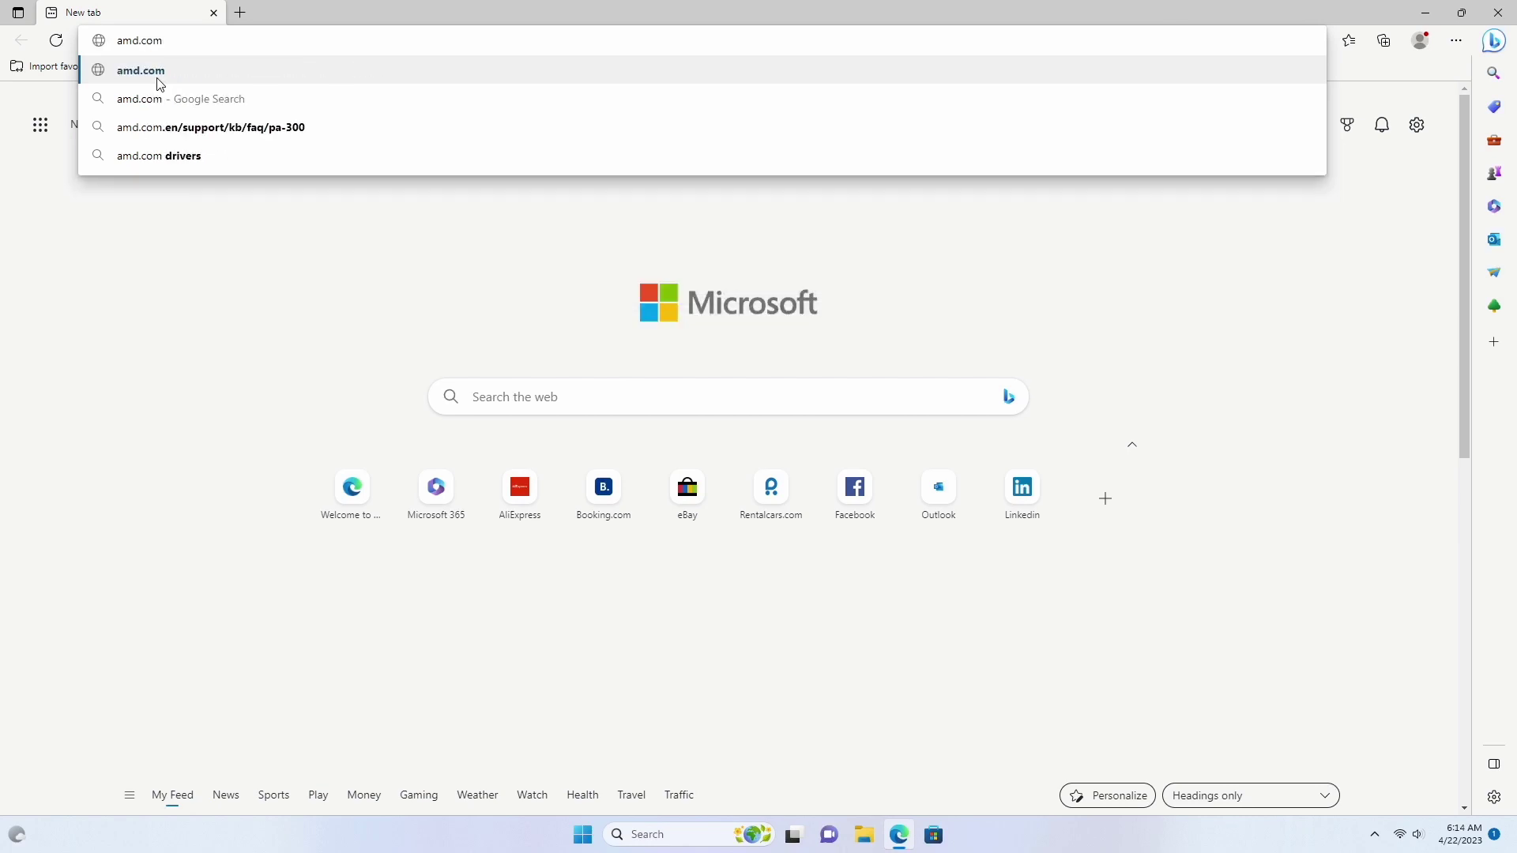
left_click(159, 82)
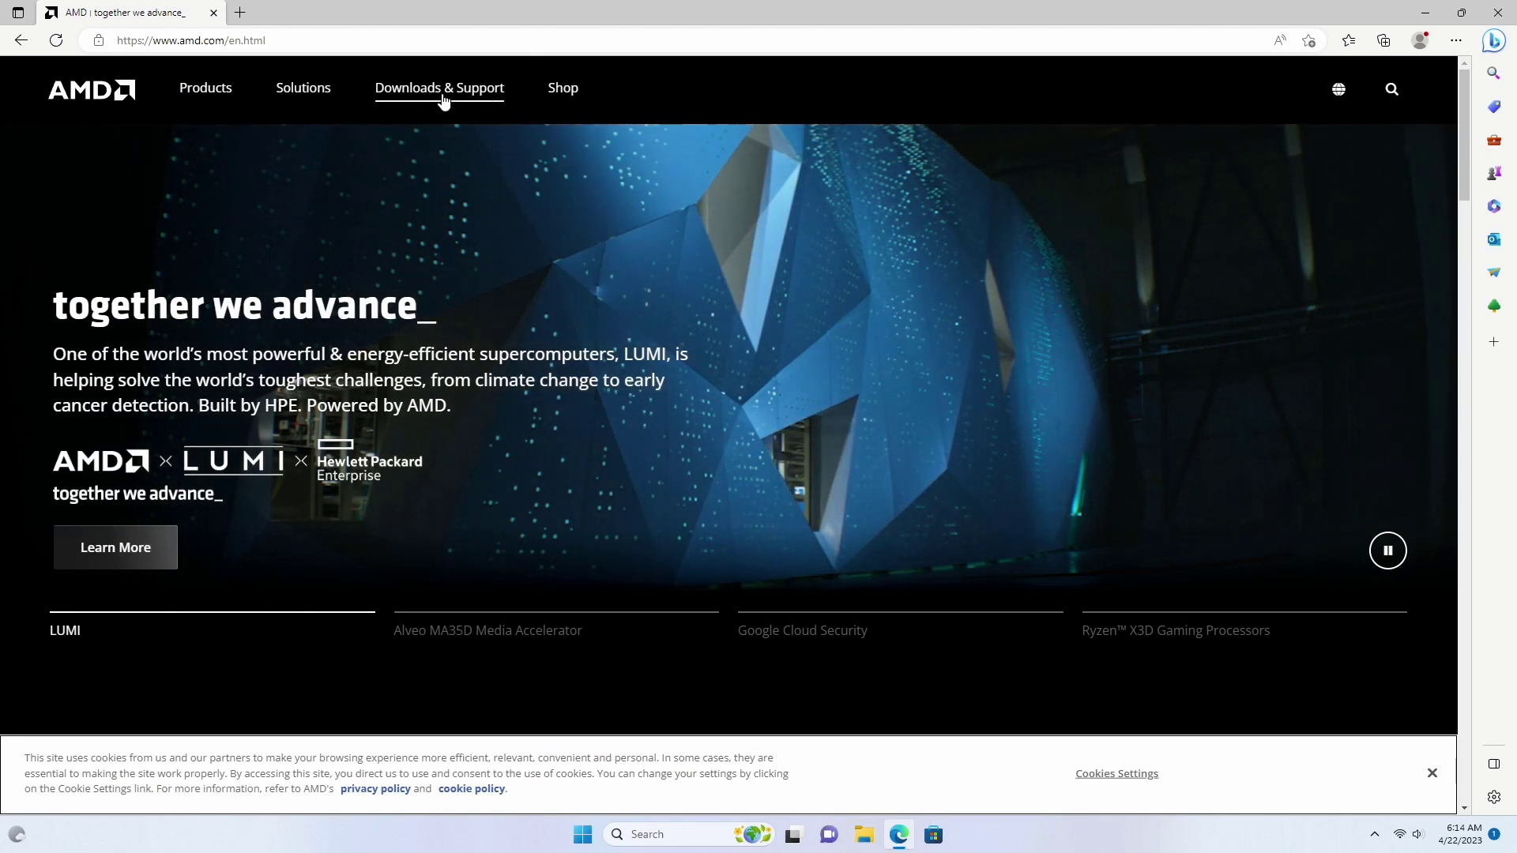
left_click(443, 93)
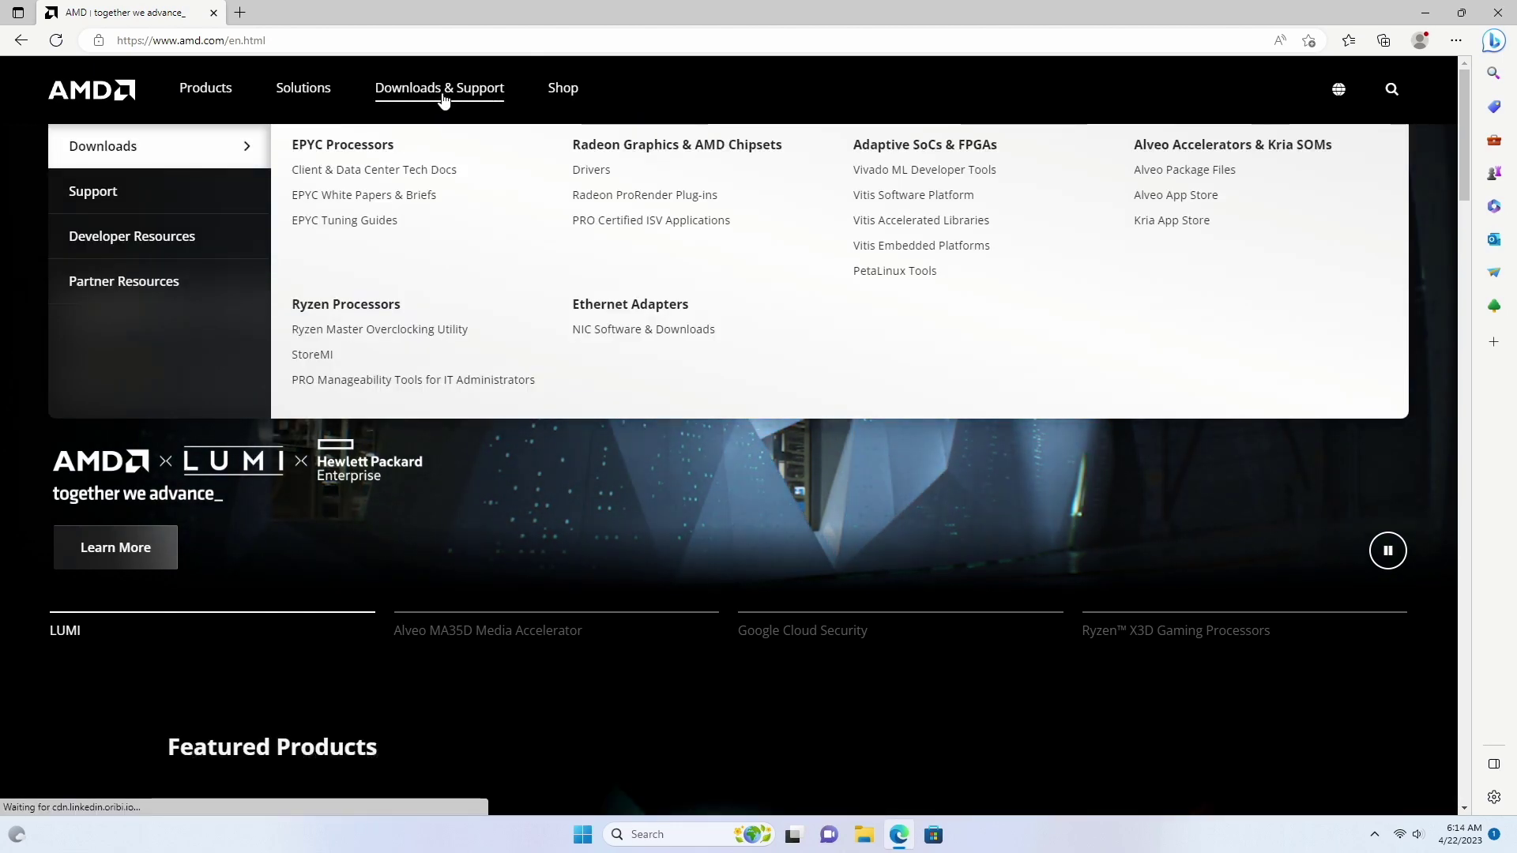
left_click(598, 179)
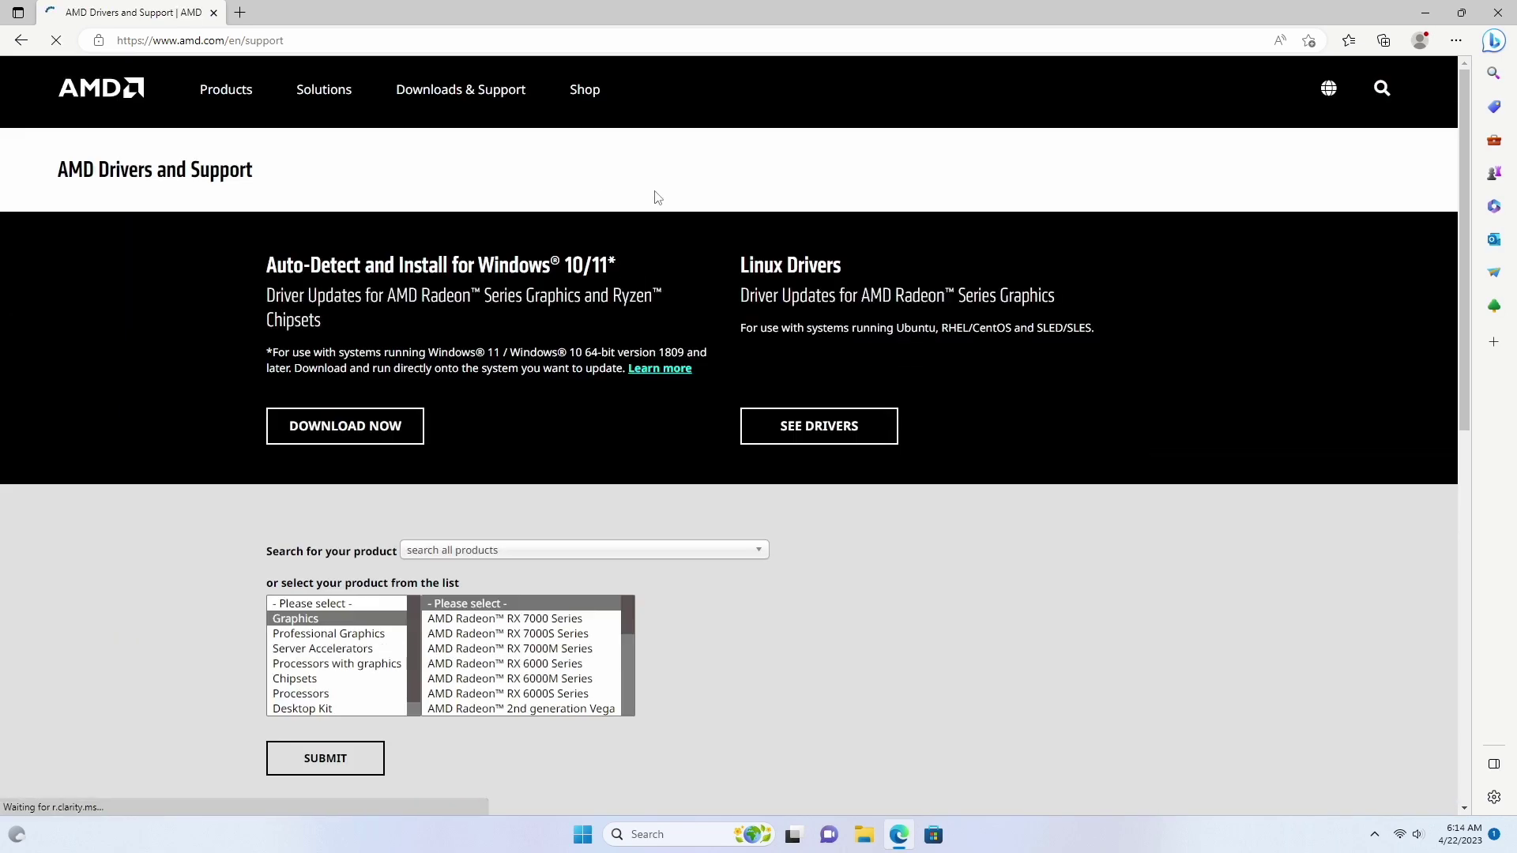
Step: Pick Radeon 5700 Series > RX 5700 Series > RX 5700 XT in the product lists and submit
left_click_drag(1461, 150, 1461, 294)
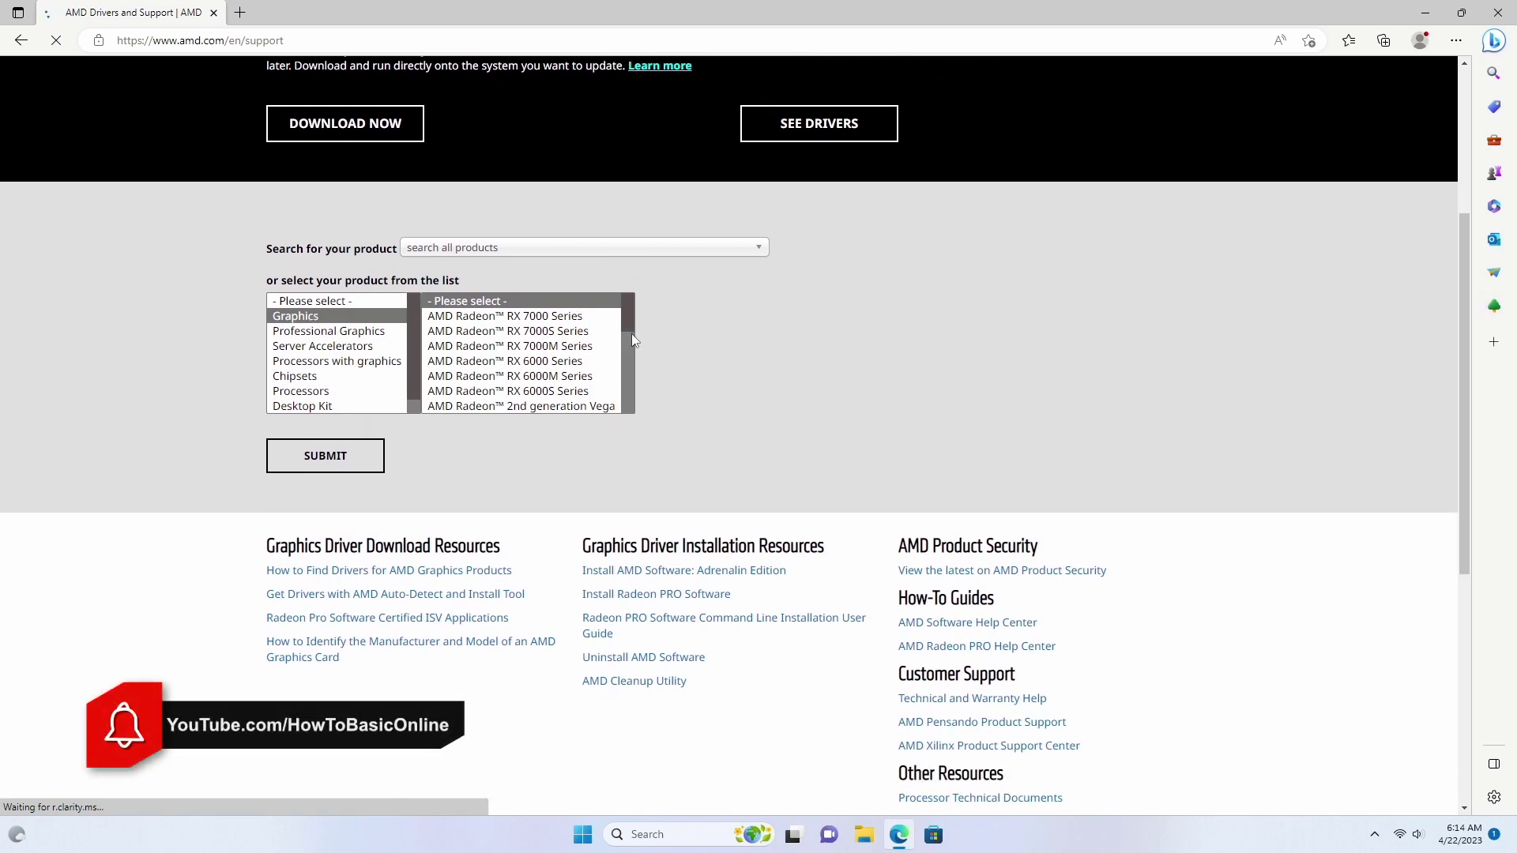
left_click_drag(628, 318, 633, 350)
left_click(465, 346)
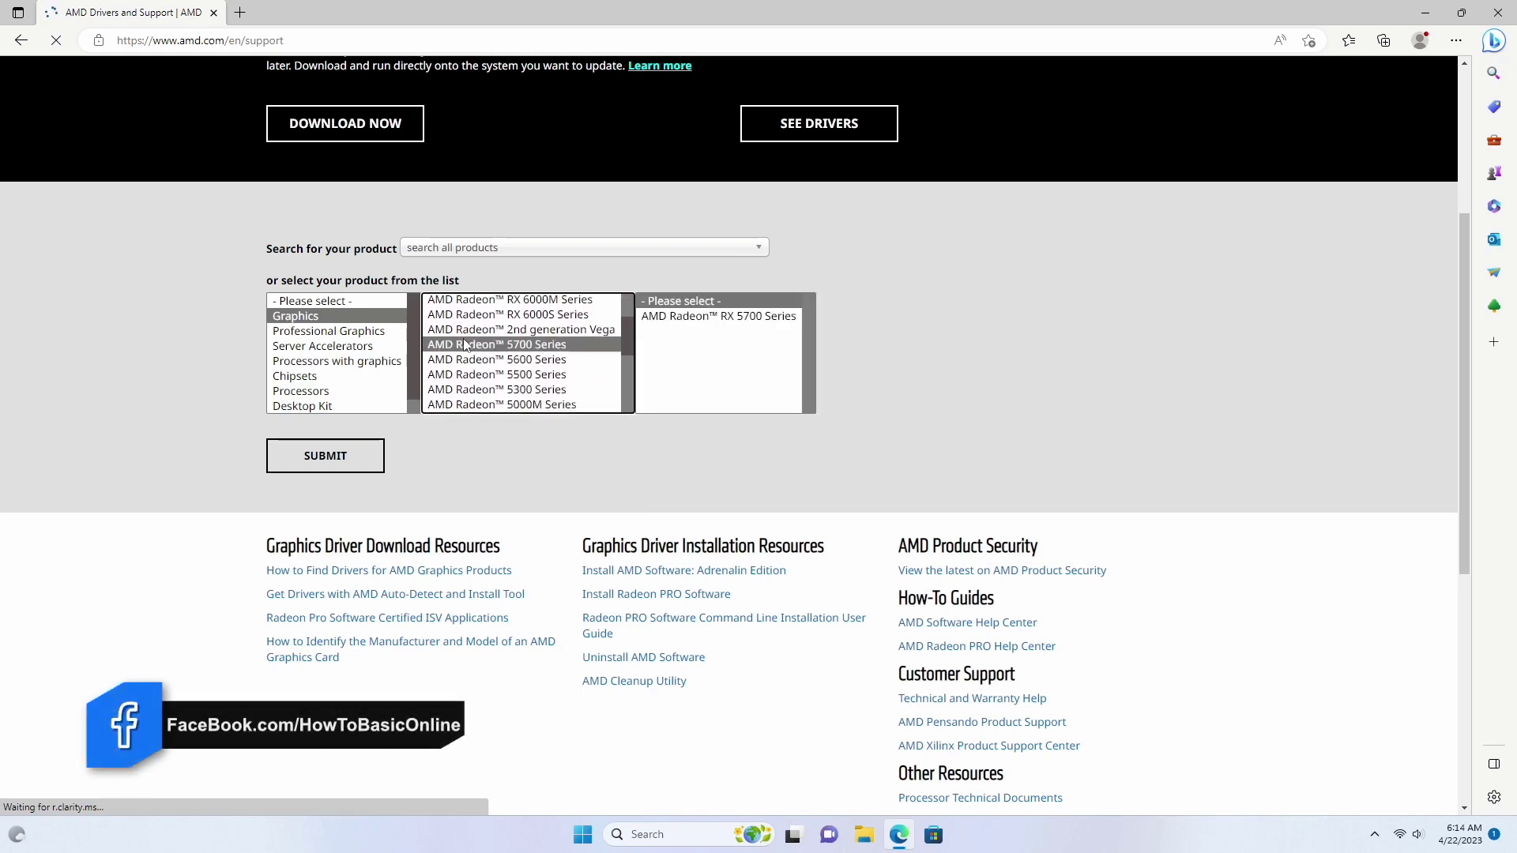
left_click(704, 316)
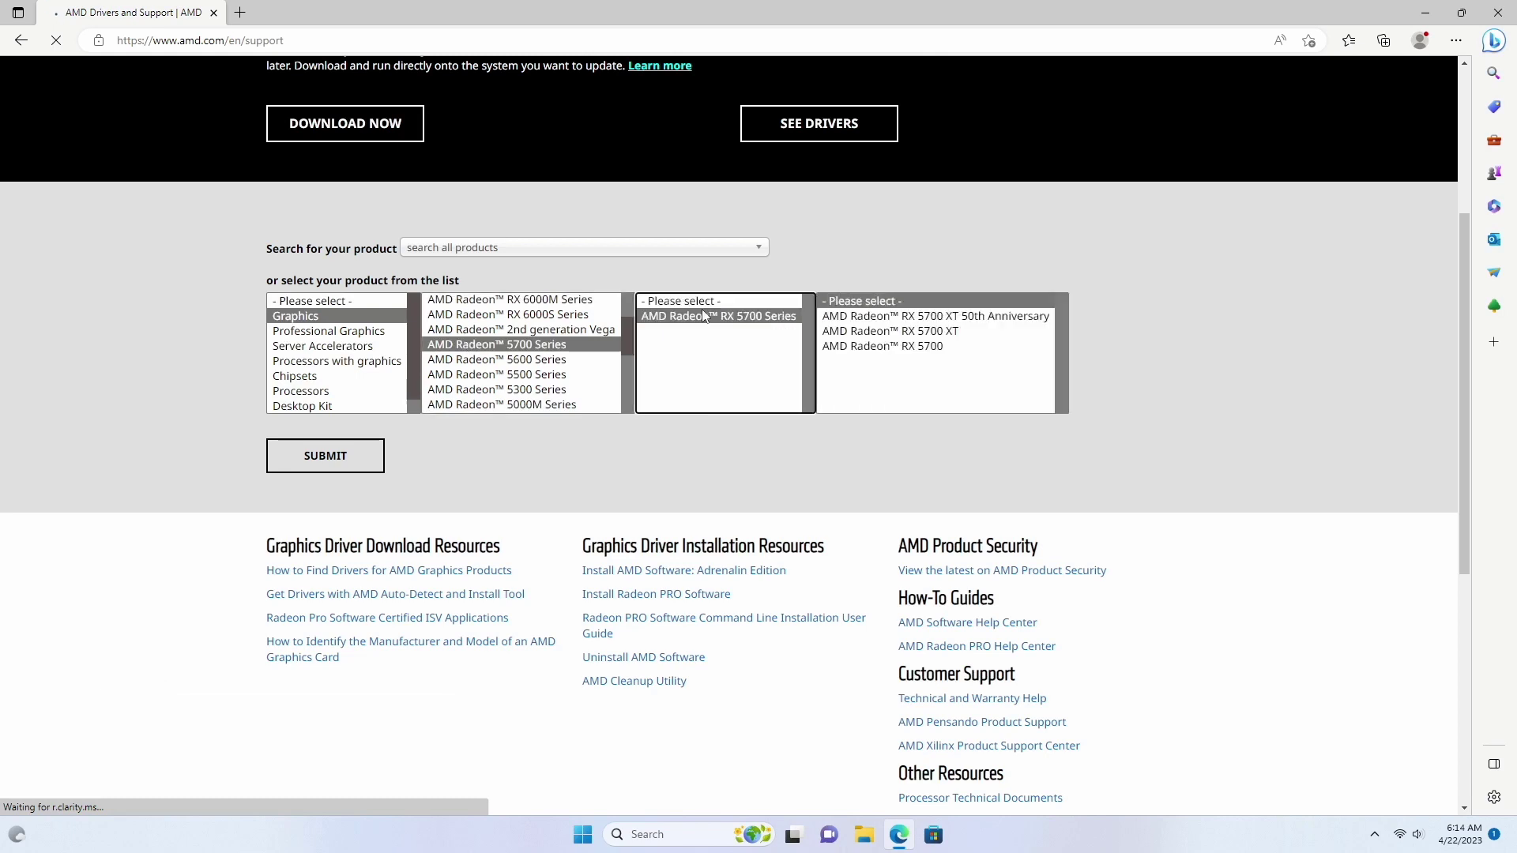
left_click(903, 334)
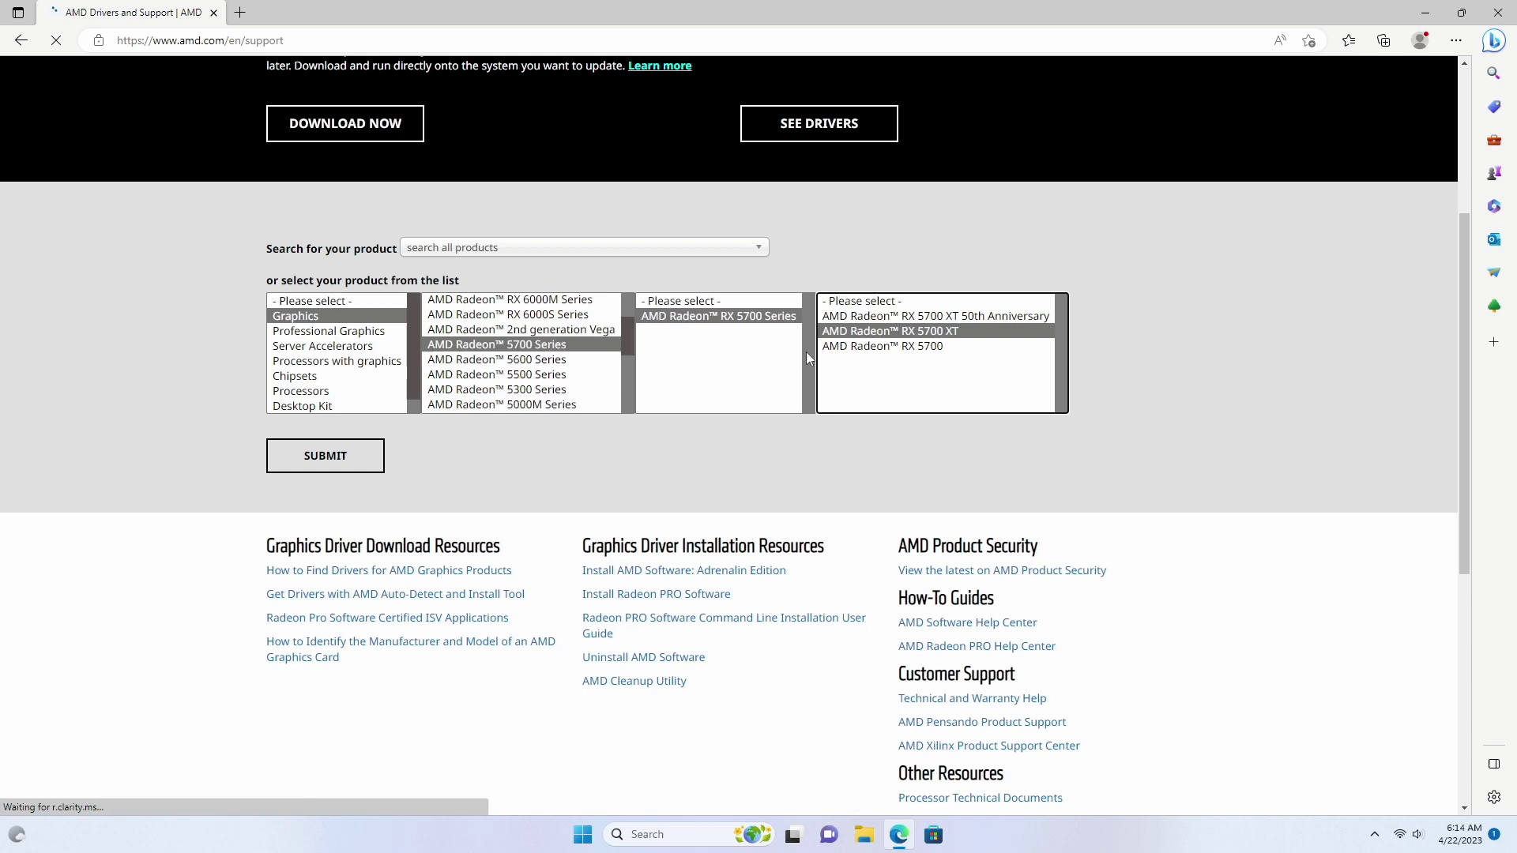
left_click(353, 458)
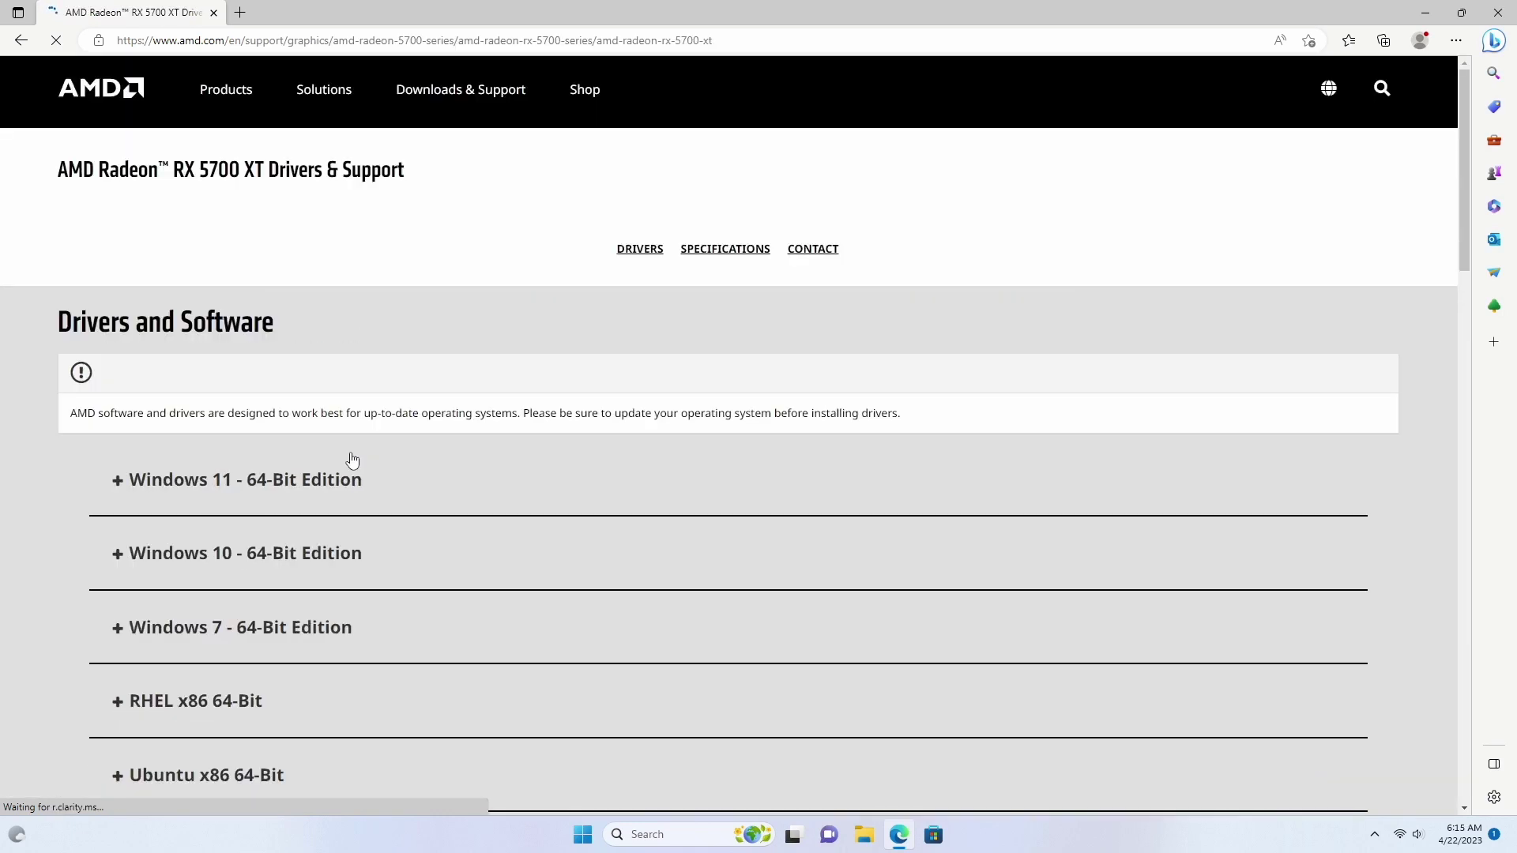
Step: Under Windows 11 - 64-Bit Edition, download the AMD Software: PRO Edition 22.Q4 installer
left_click(163, 488)
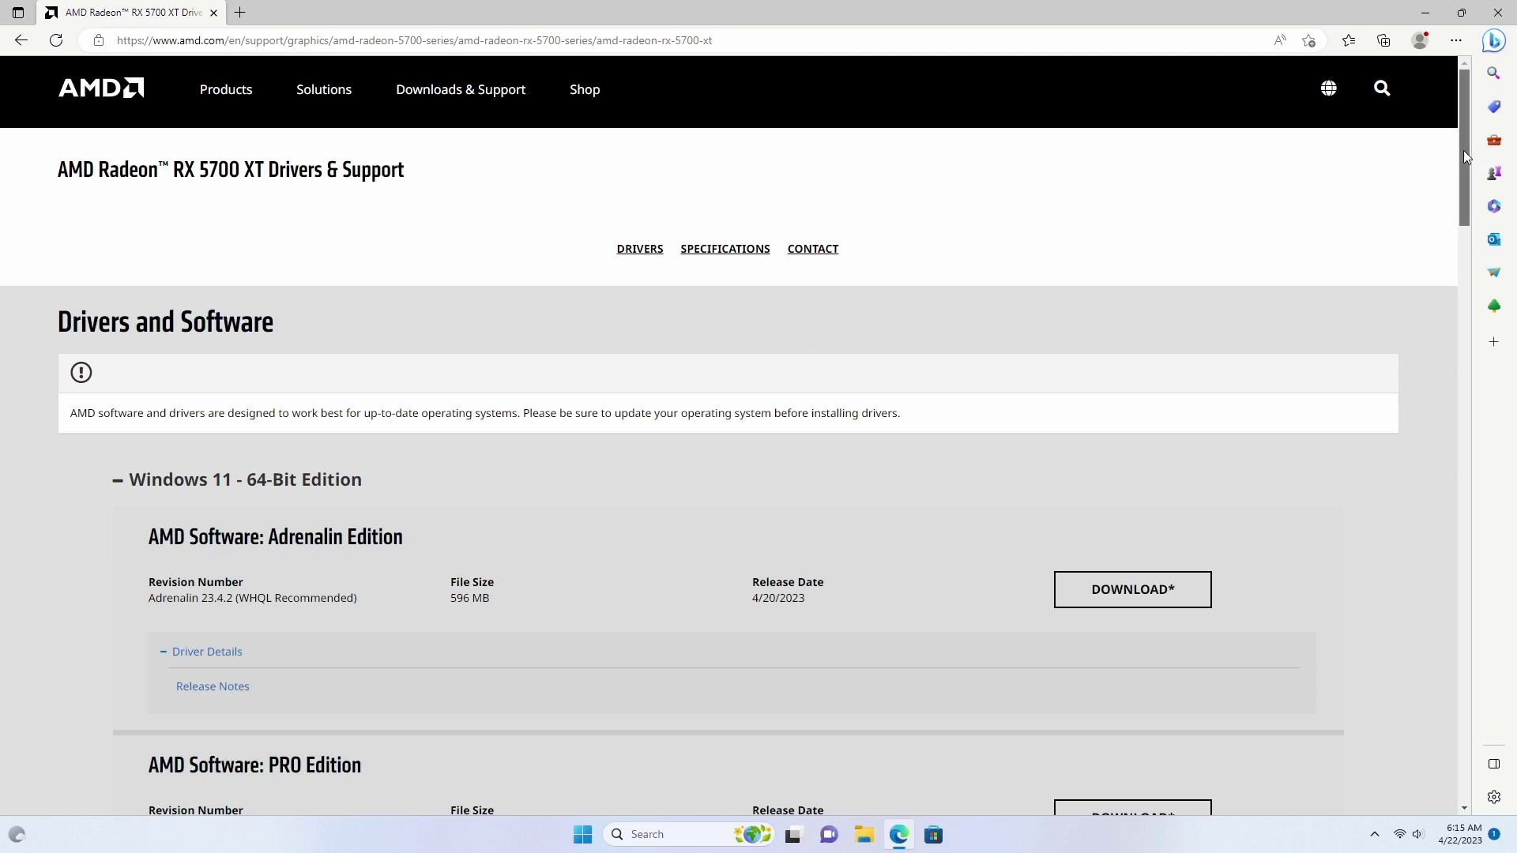
left_click_drag(1463, 150, 1472, 210)
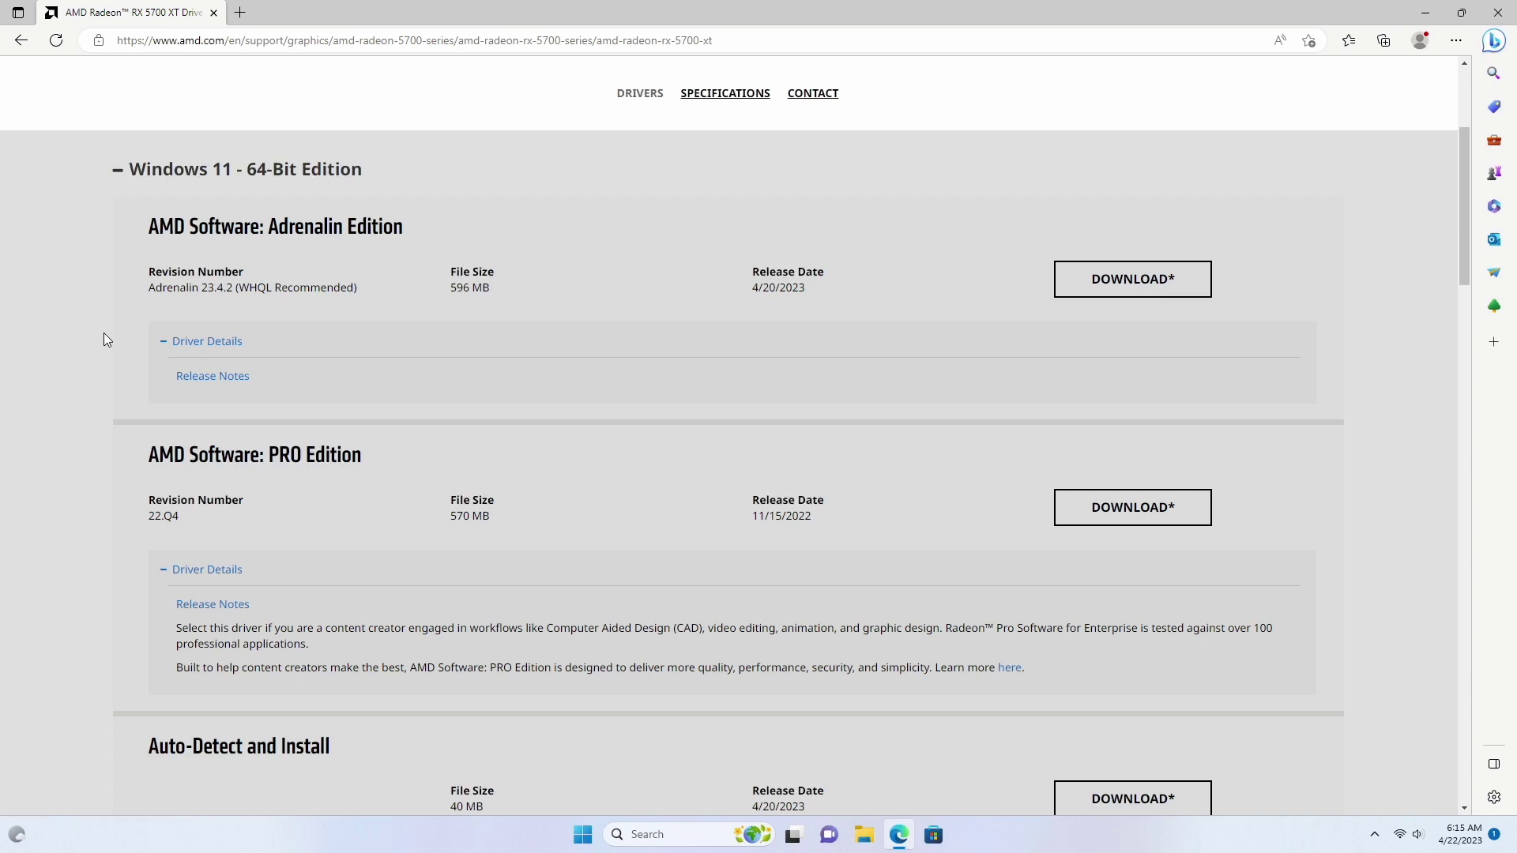
left_click(1135, 508)
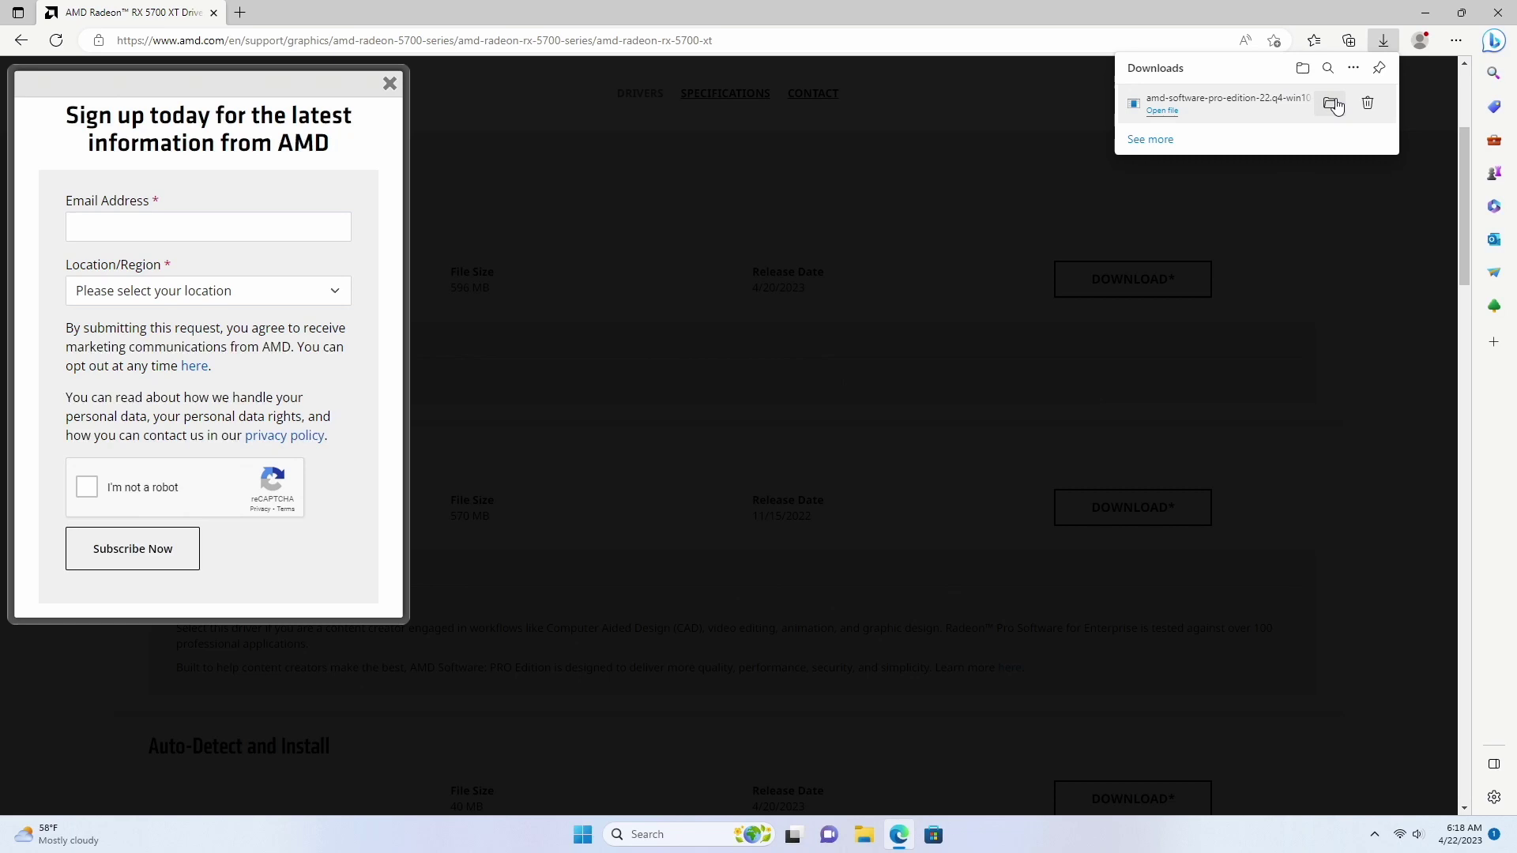
Step: Show the downloaded installer in its Downloads folder and close the Edge window
left_click(1333, 103)
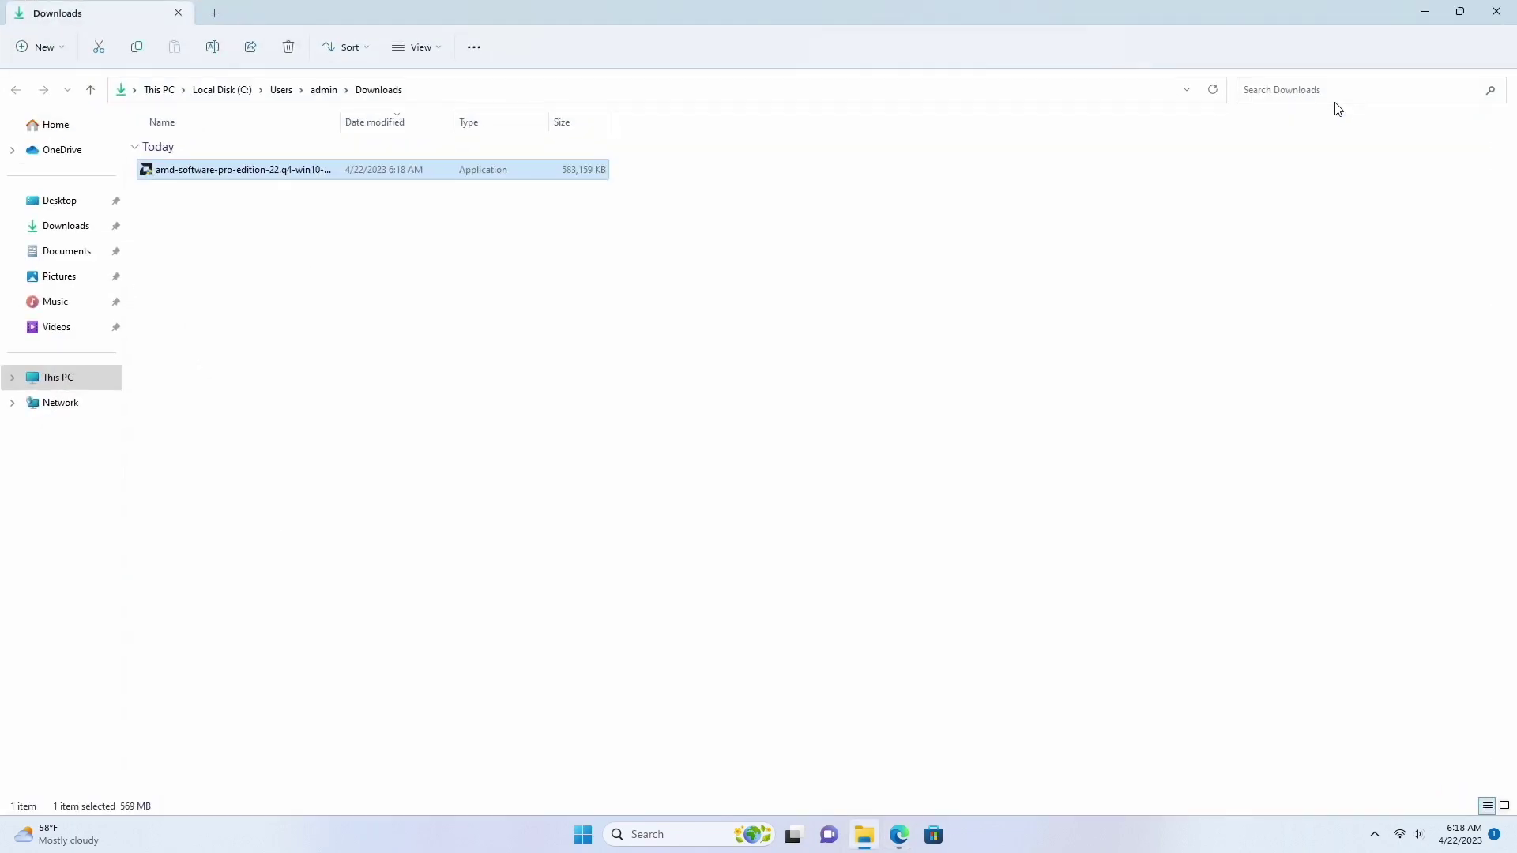
right_click(902, 833)
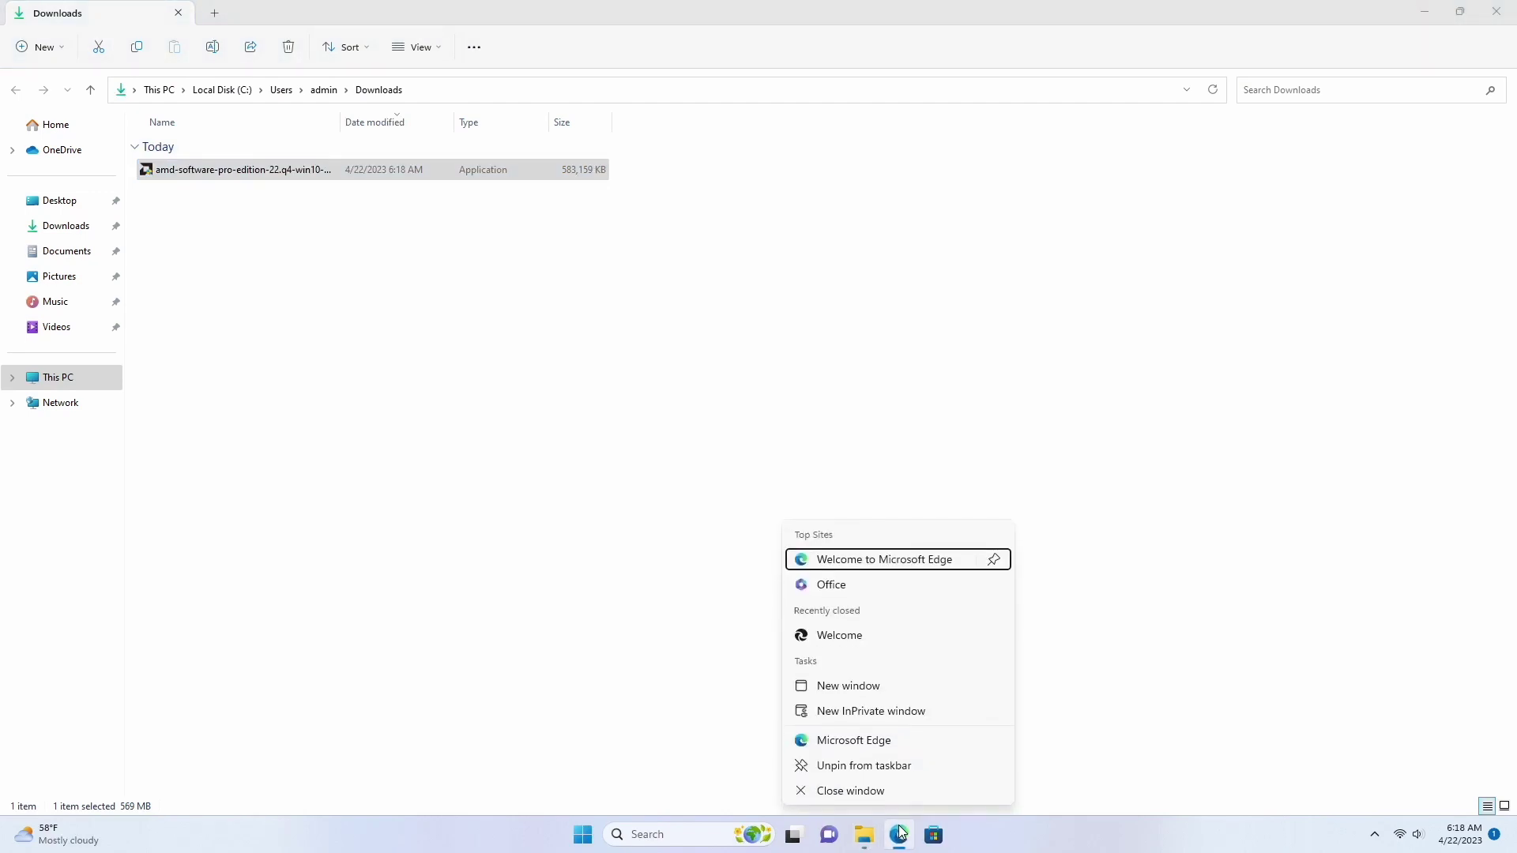
left_click(864, 793)
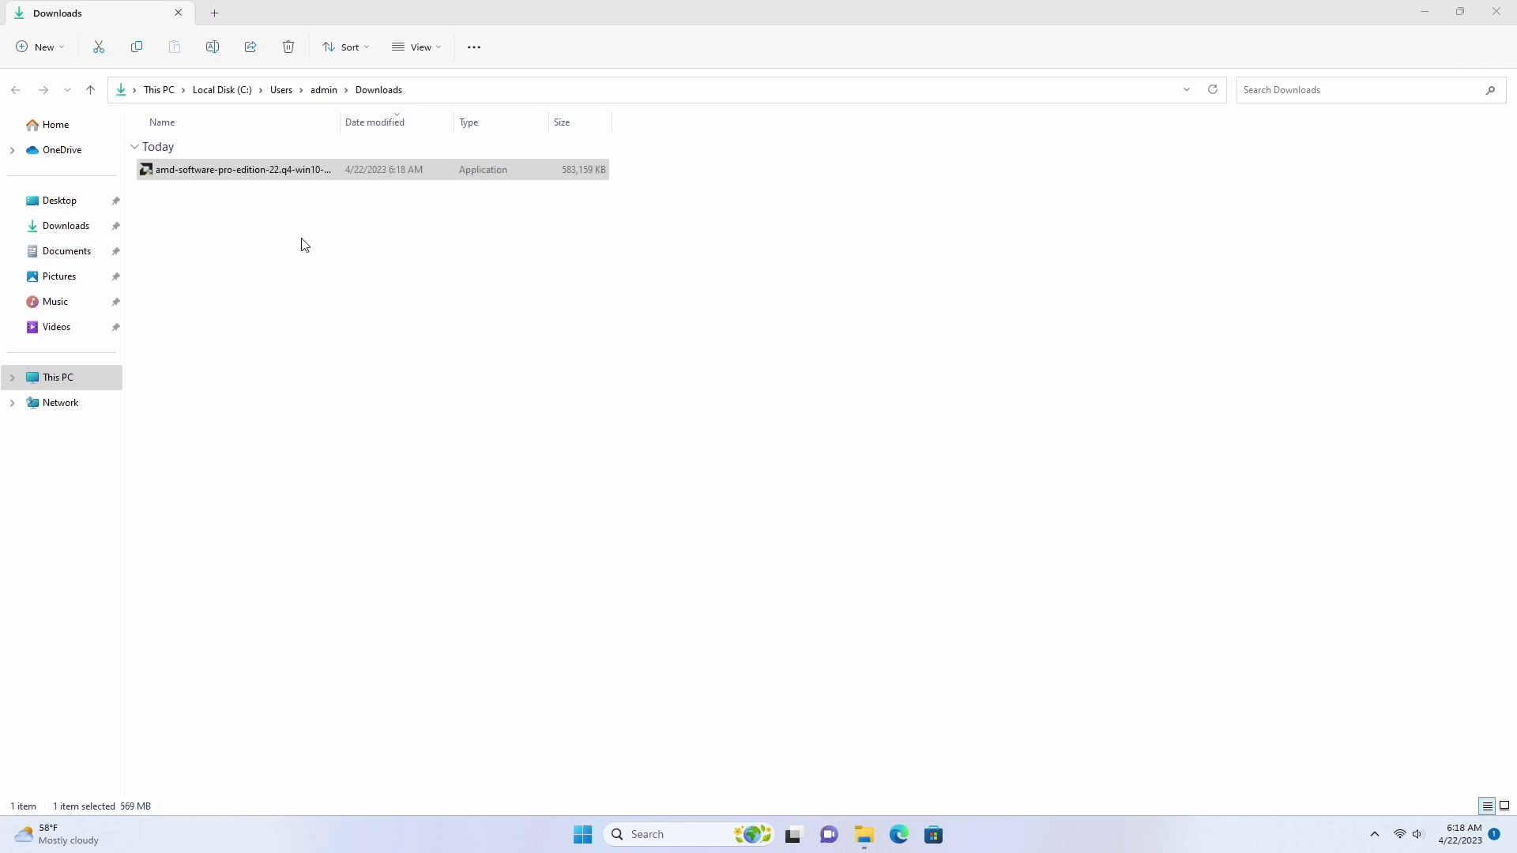
Step: Open amd-software-pro-edition-22.q4-win10-win11-nov15.exe and allow it to make changes
left_click(239, 176)
right_click(239, 177)
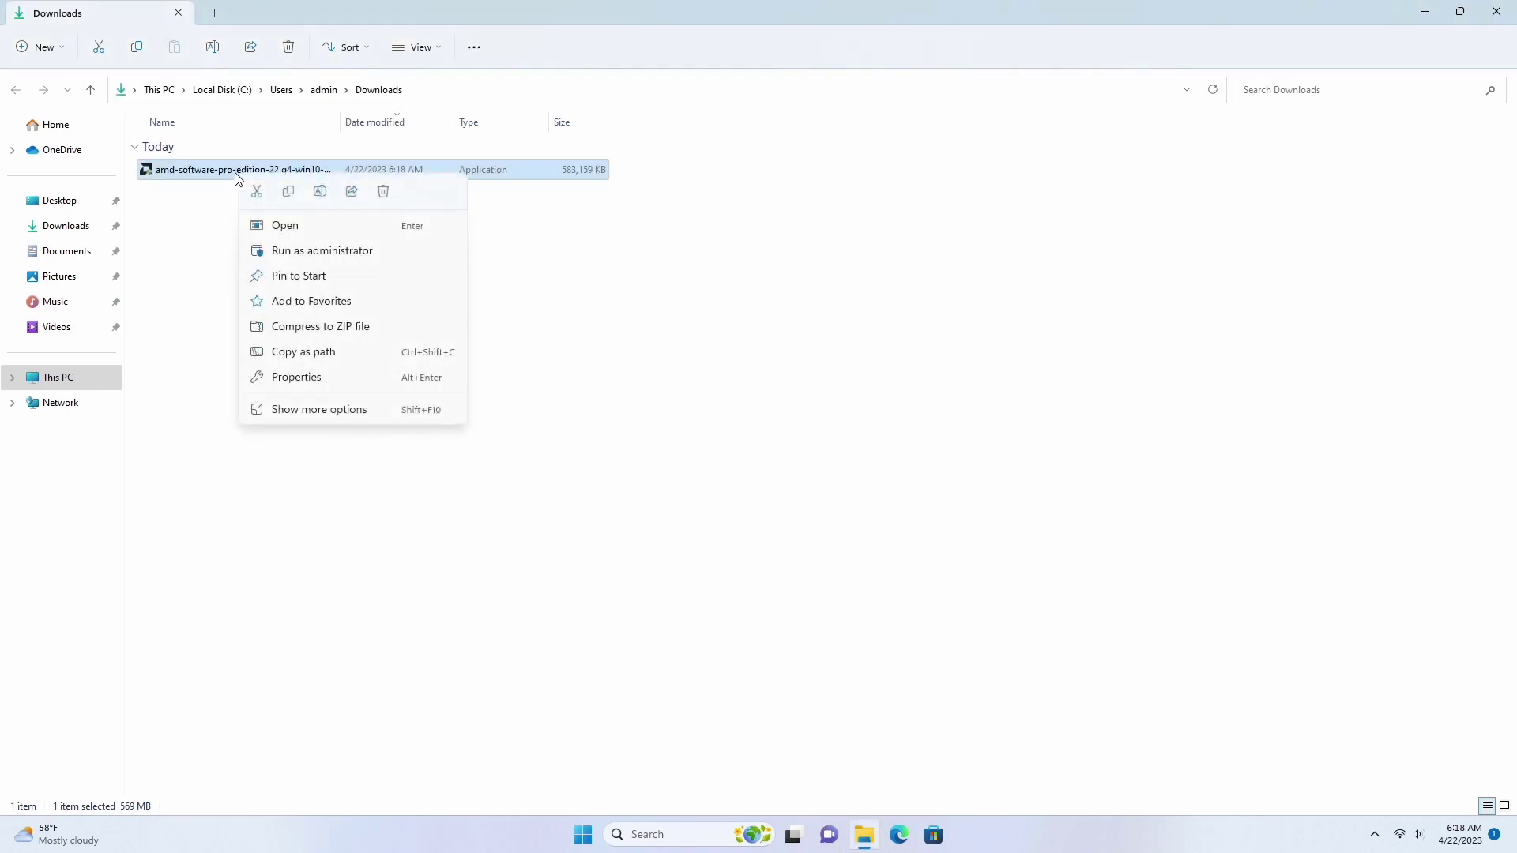
left_click(301, 231)
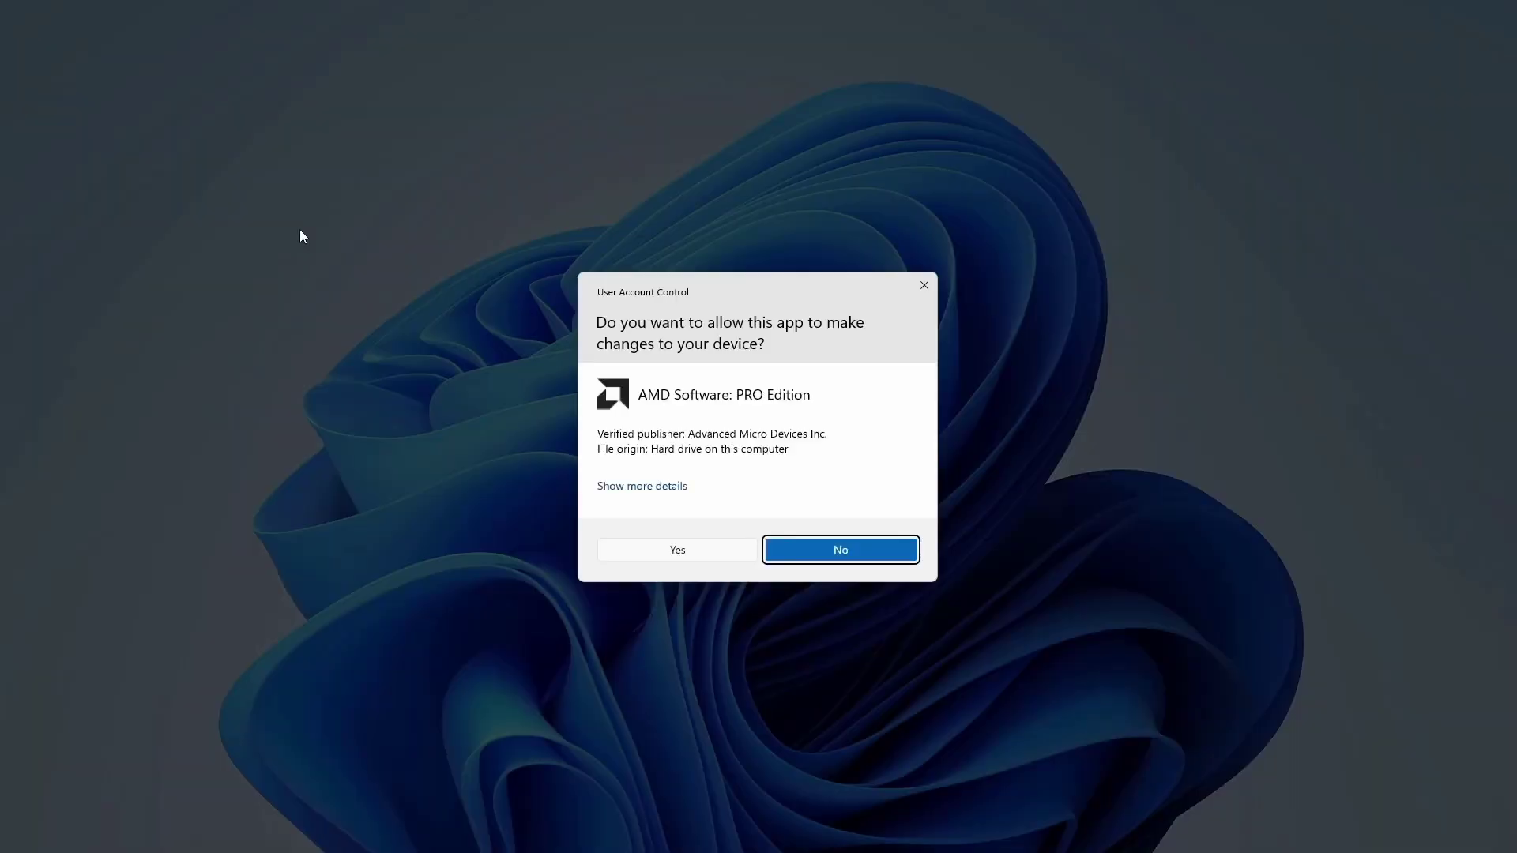
left_click(686, 551)
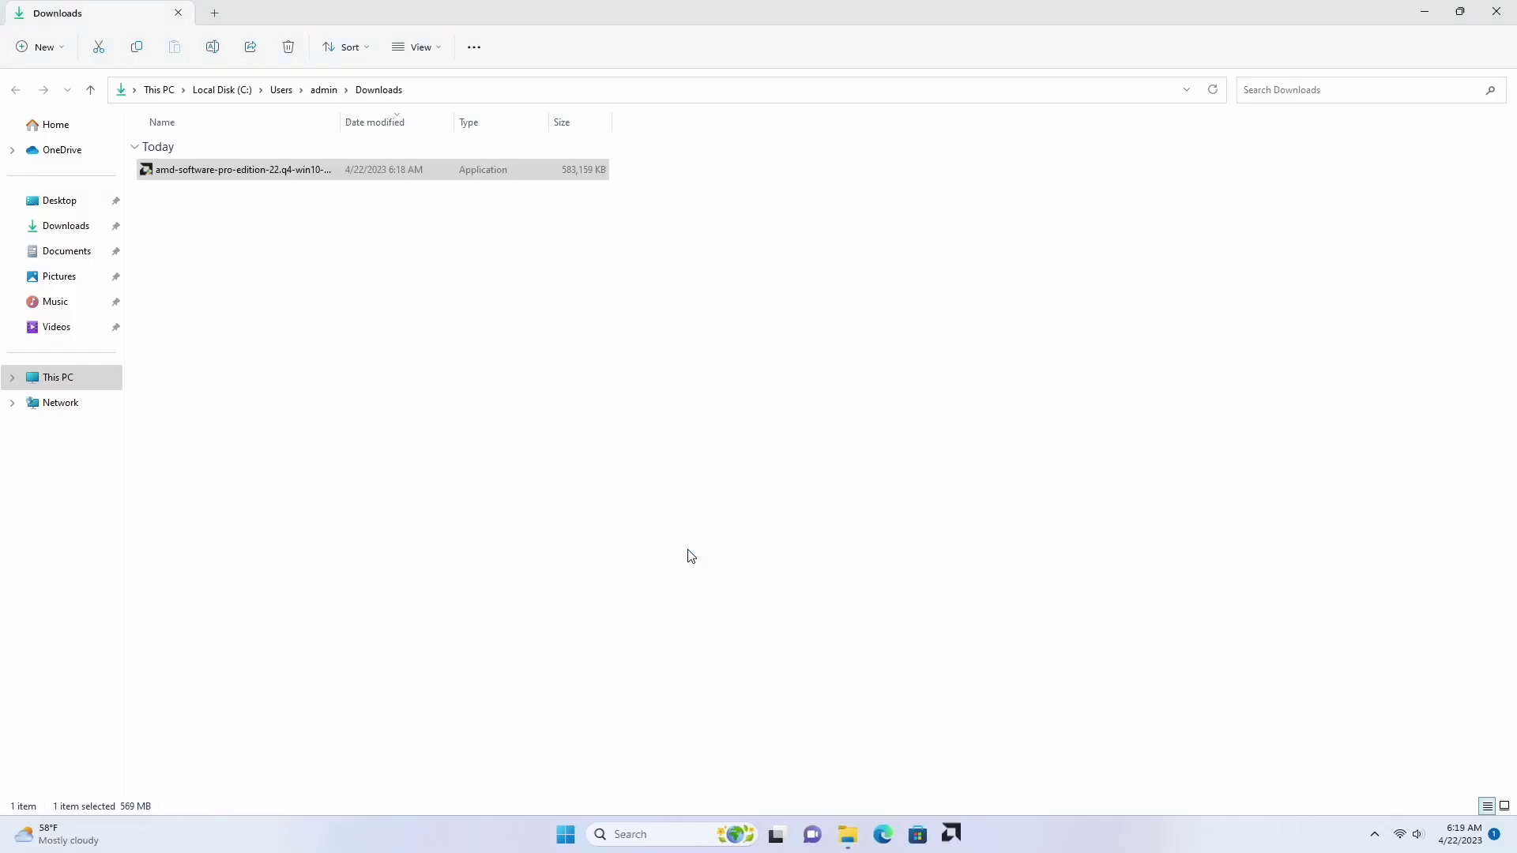
Step: Start extracting the AMD installer files with Install
left_click(877, 506)
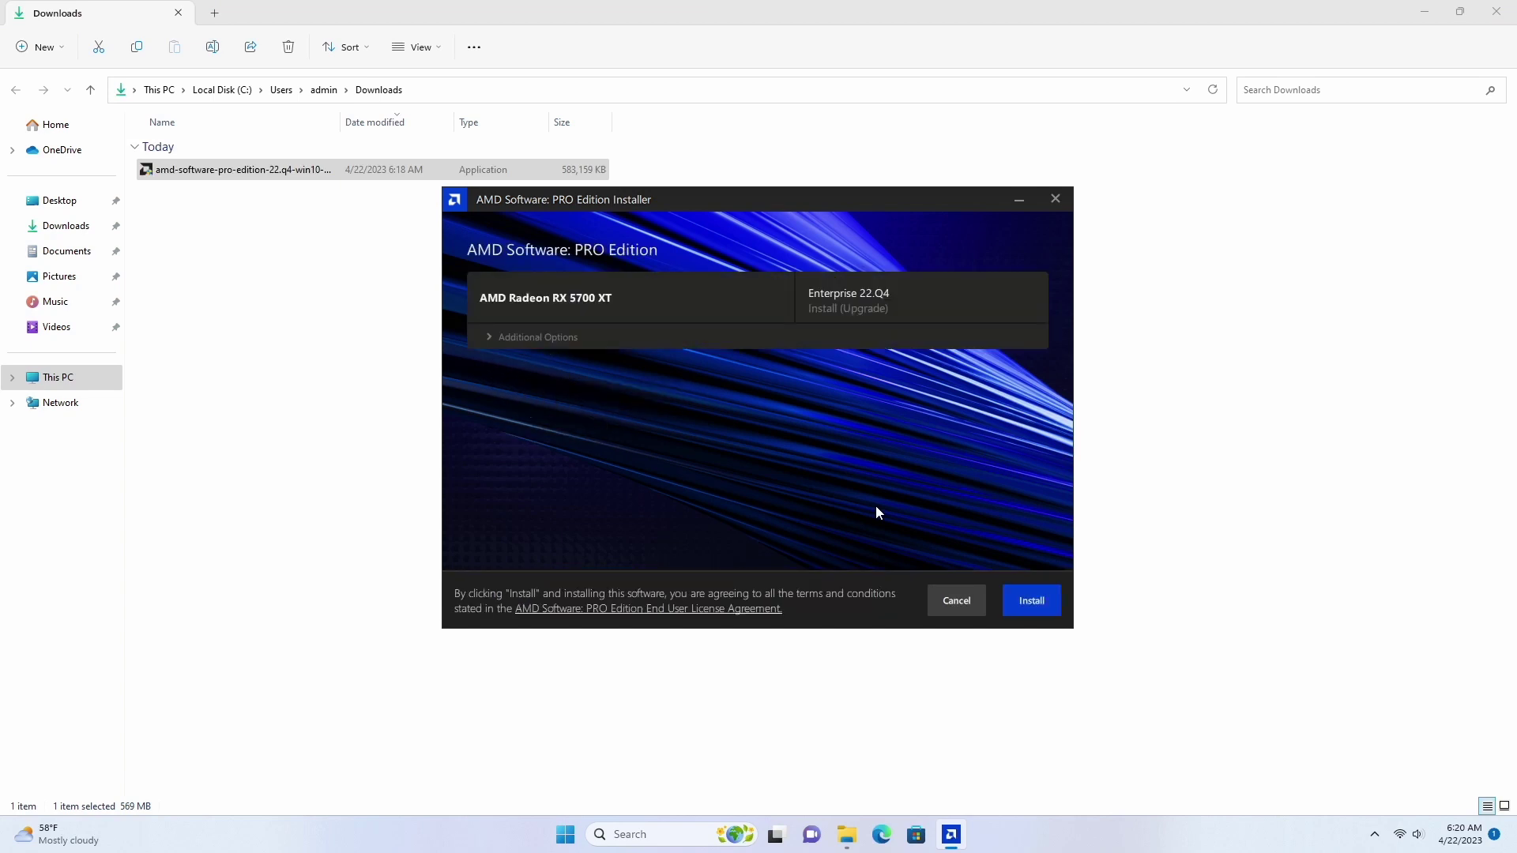
Step: Install Enterprise 22.Q4 with Full Install selected, and close the Downloads folder window
left_click(528, 339)
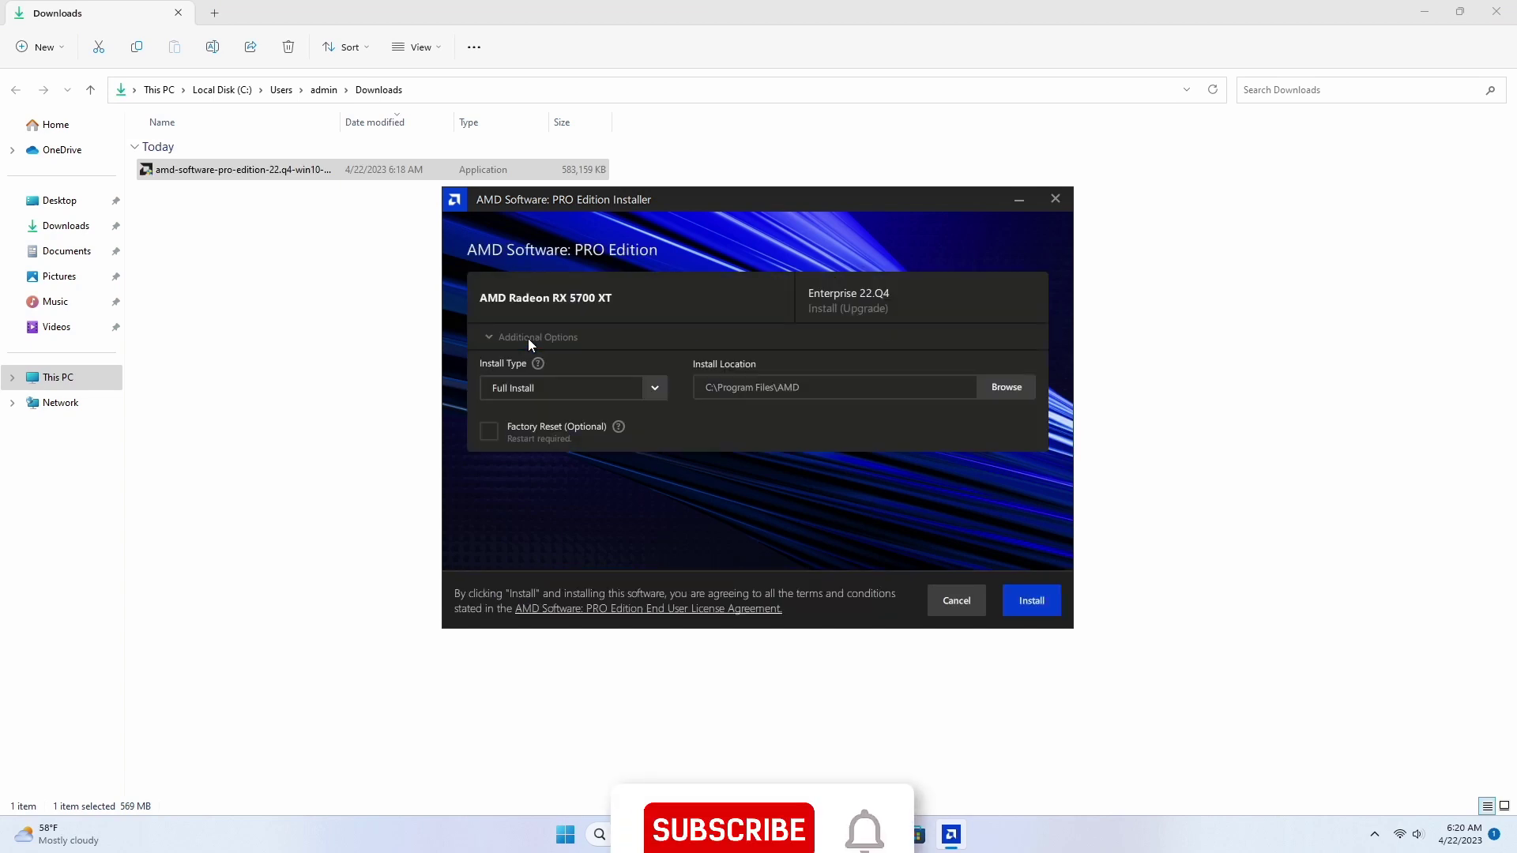
left_click(1024, 600)
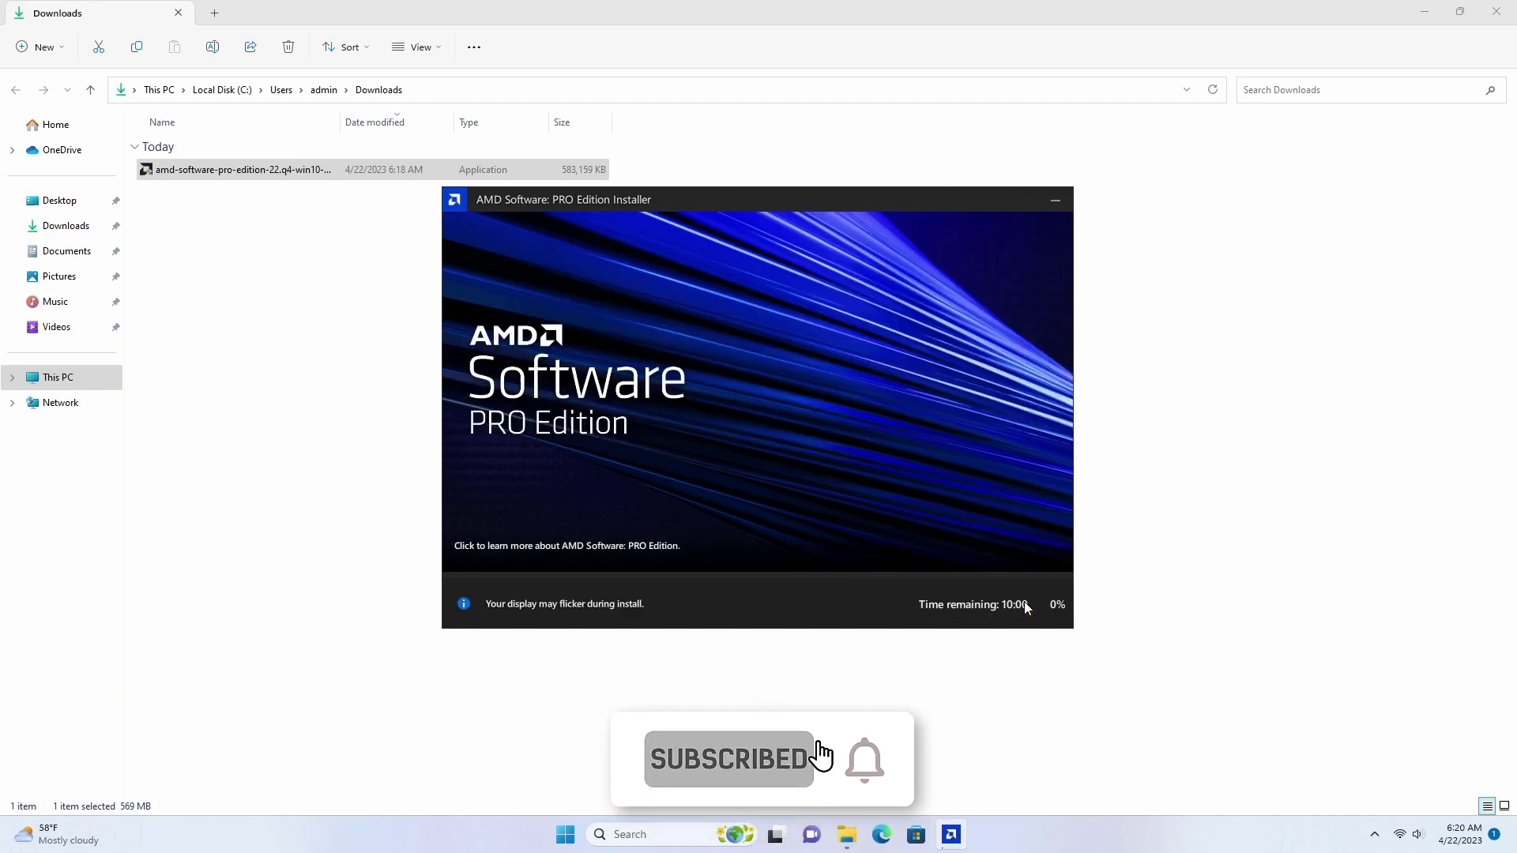
left_click(1495, 11)
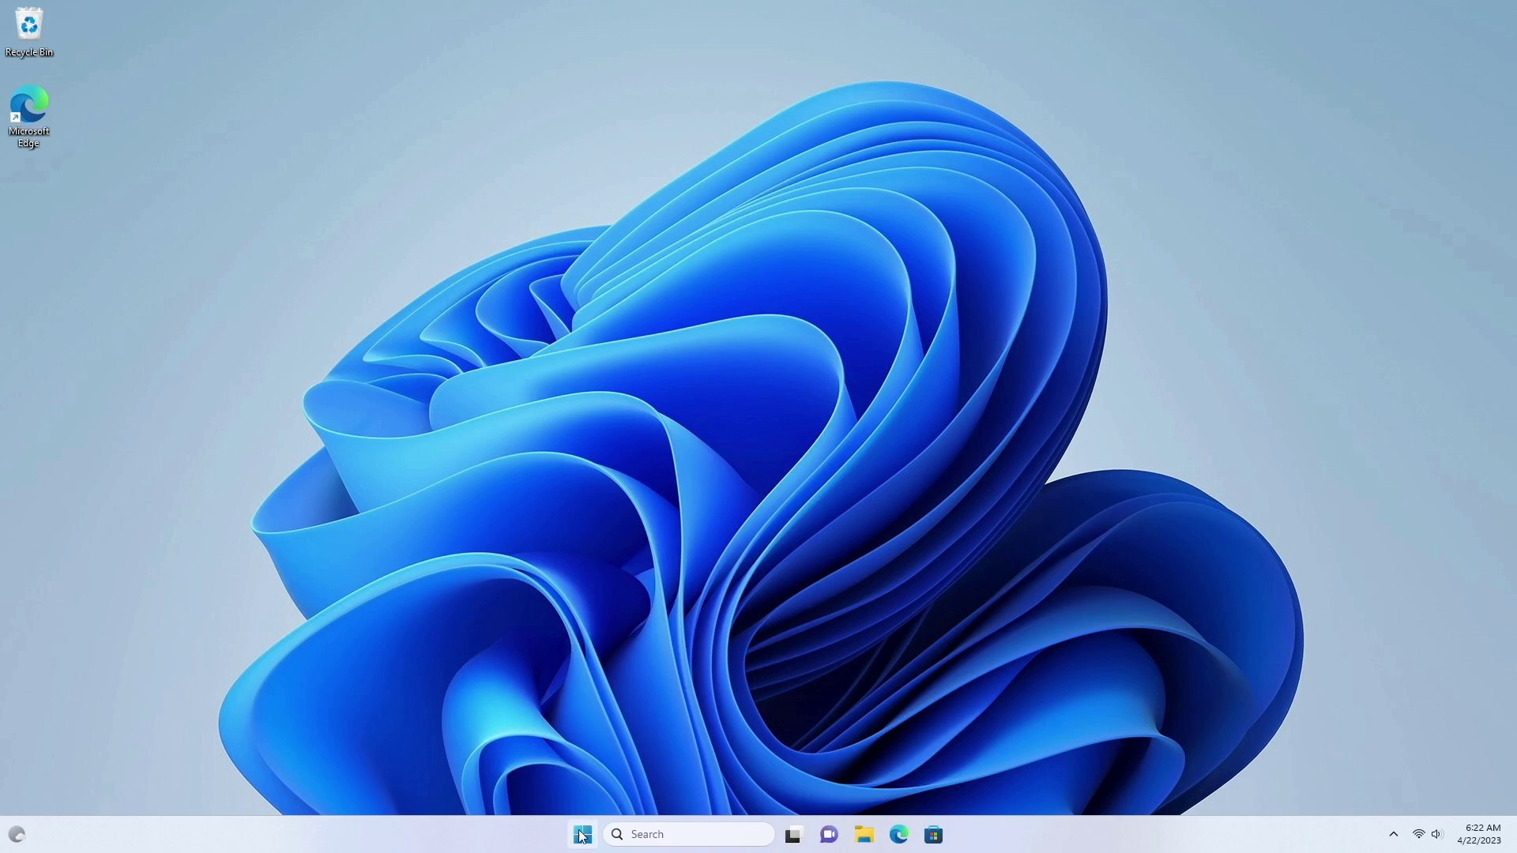
Step: Launch AMD Software: PRO Edition from Recommended in the Start menu
left_click(582, 835)
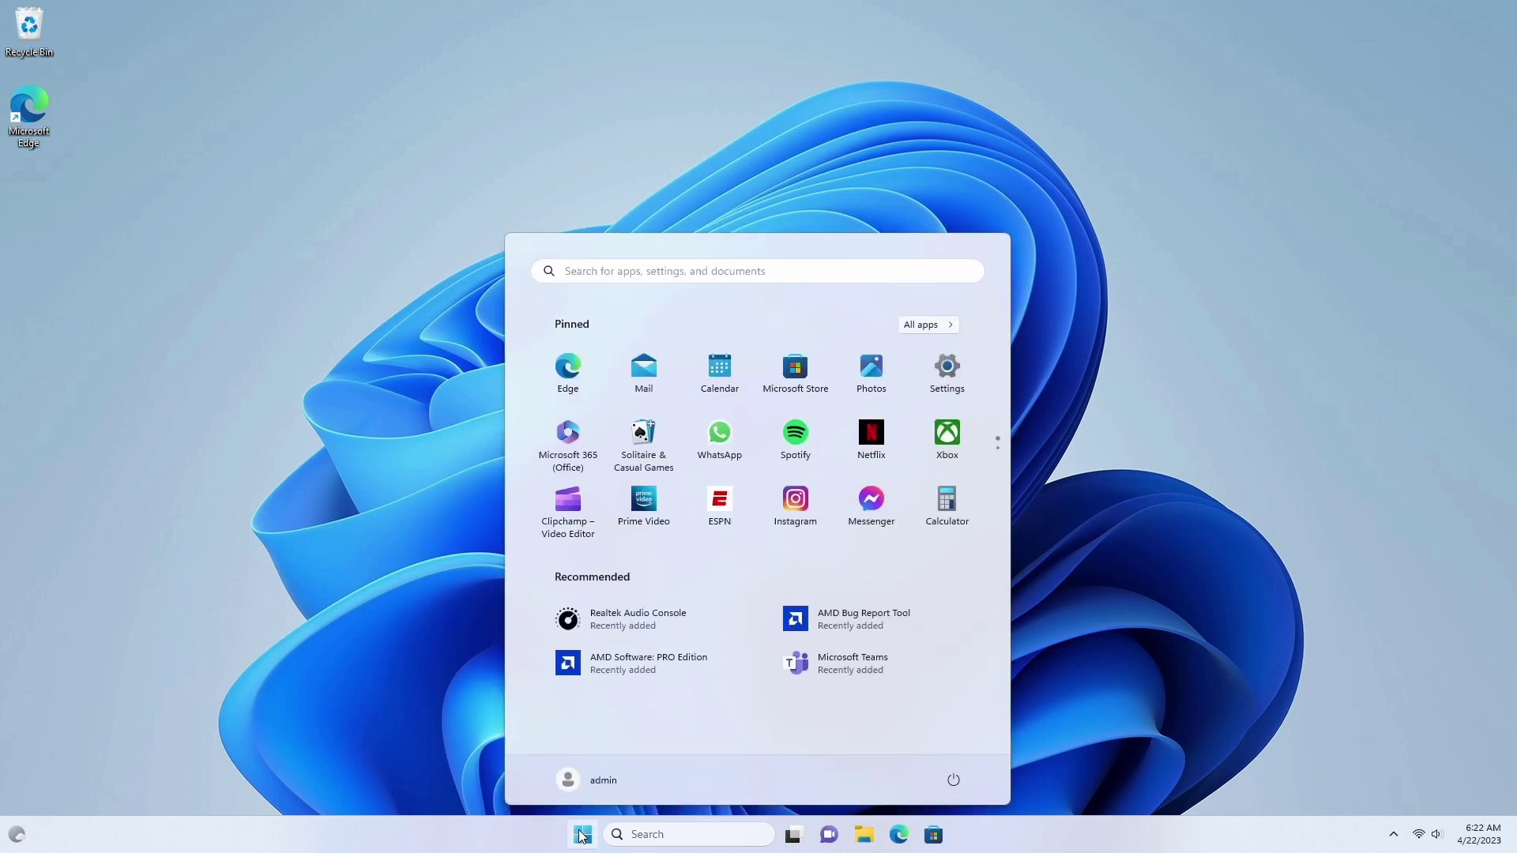
left_click(616, 678)
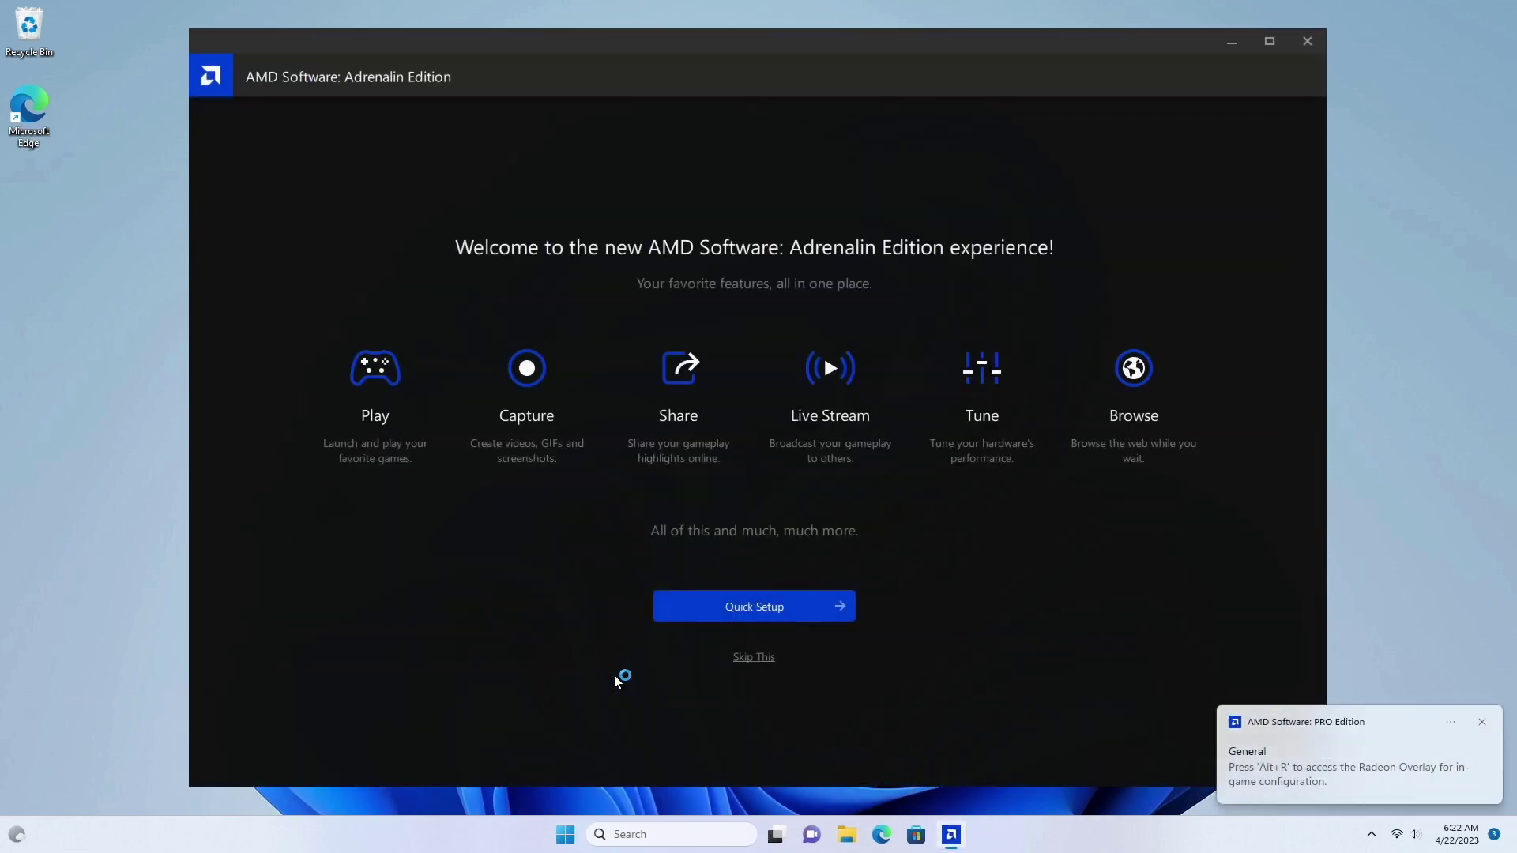